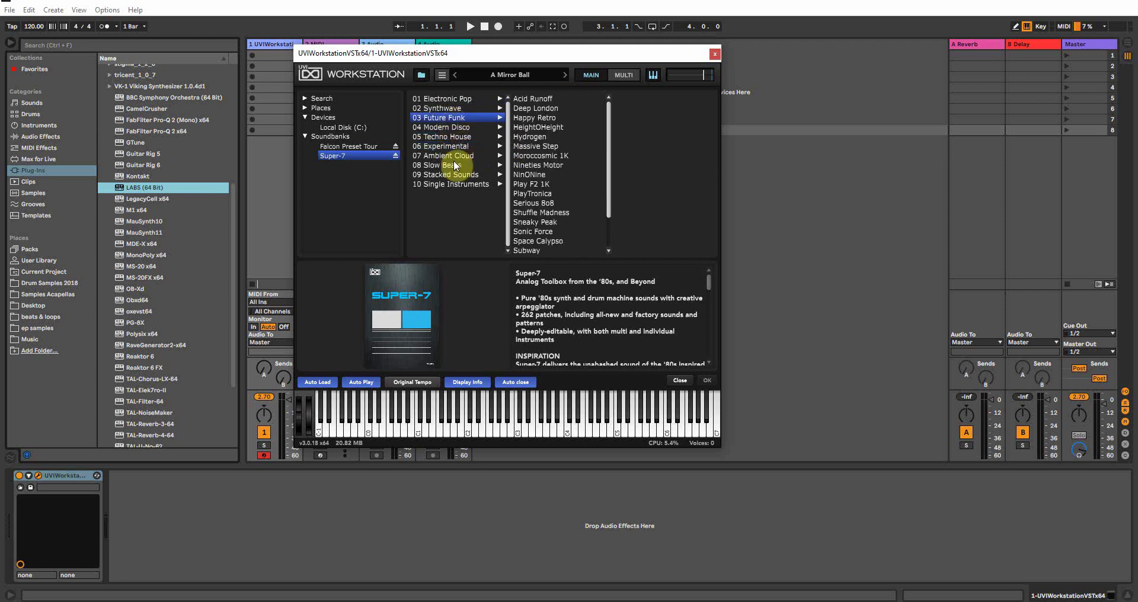
- Browse the Super-7 preset categories and load the A Mirror Ball patch from 04 Modern Disco
left_click(439, 128)
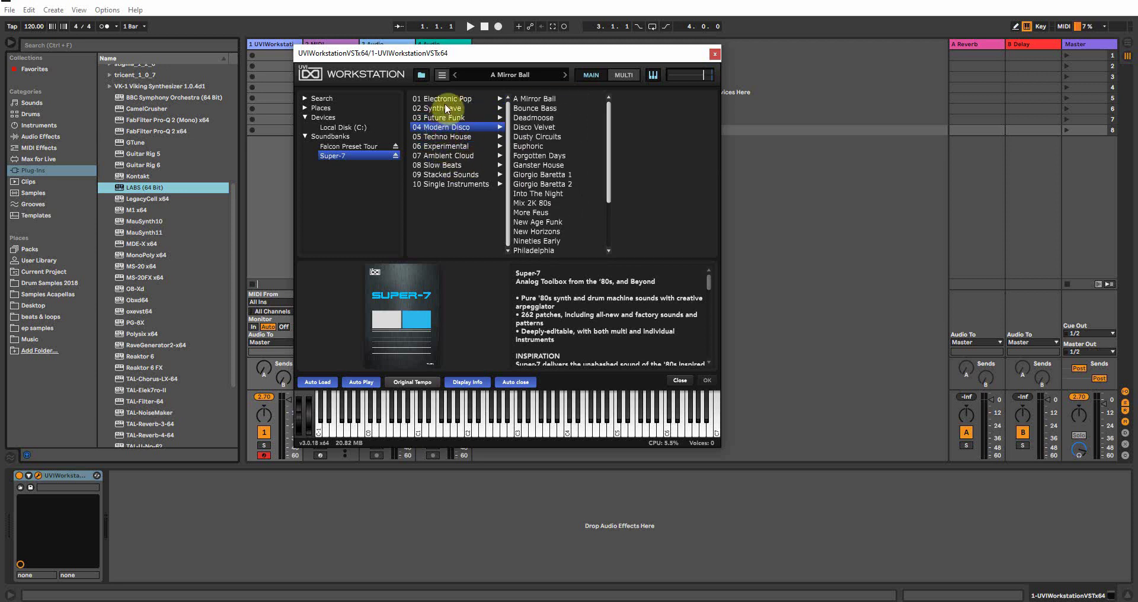
left_click(452, 119)
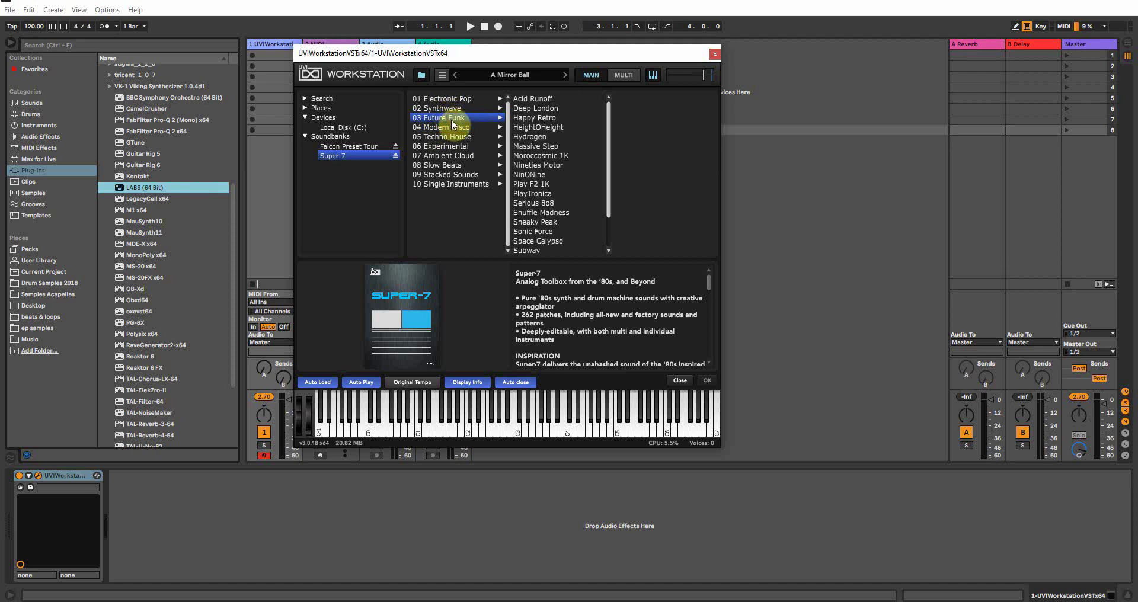
left_click(446, 108)
left_click(448, 128)
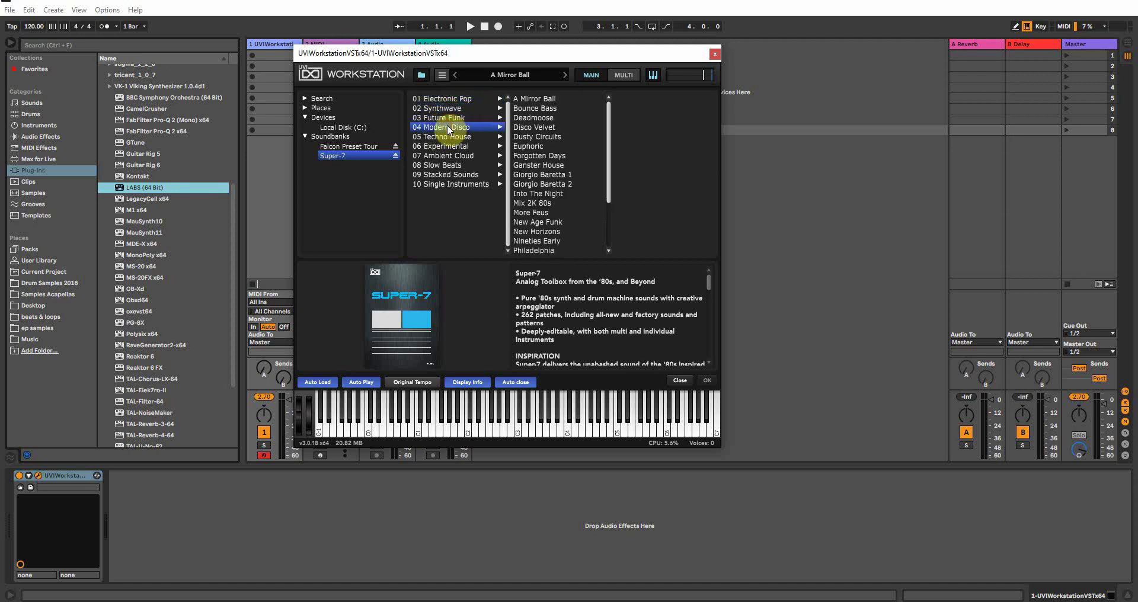
left_click(545, 102)
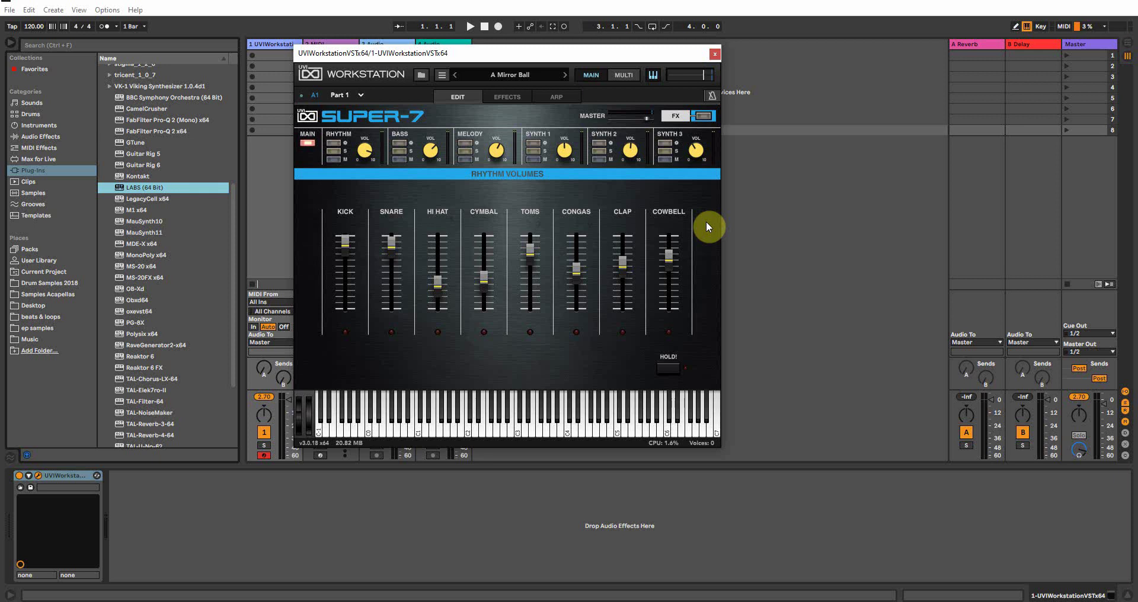
- Play several notes to audition the loaded A Mirror Ball patch
key("a")
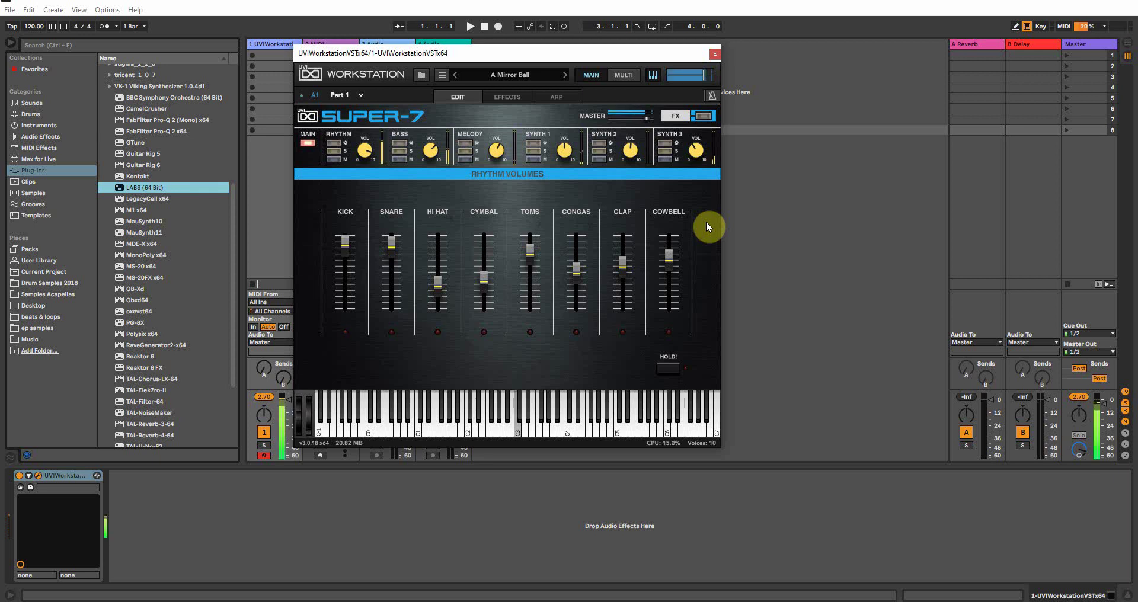
key("h")
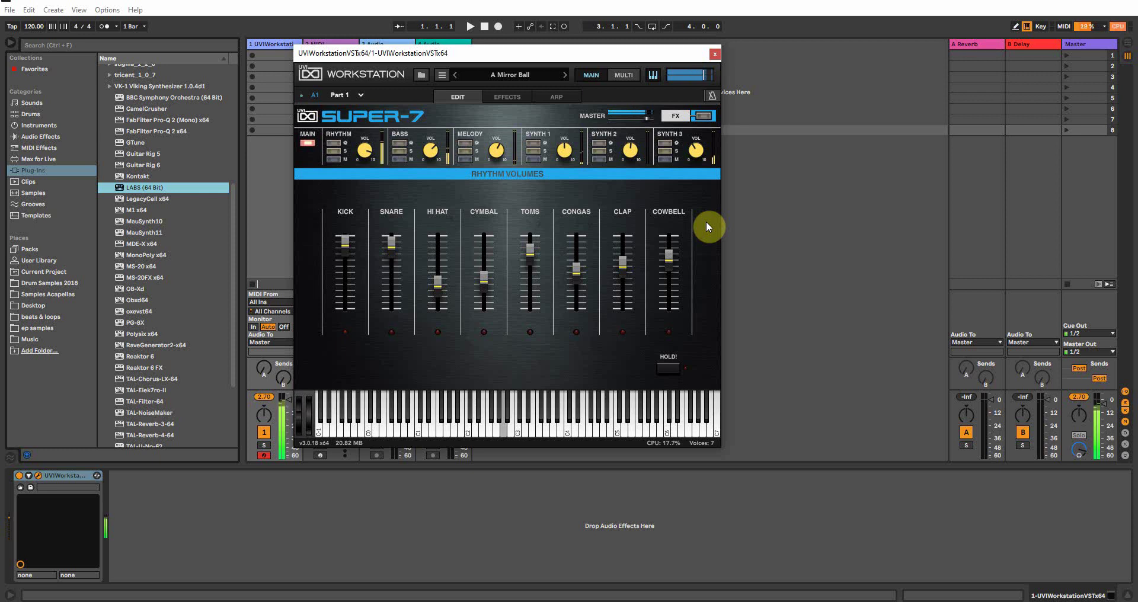
key("f")
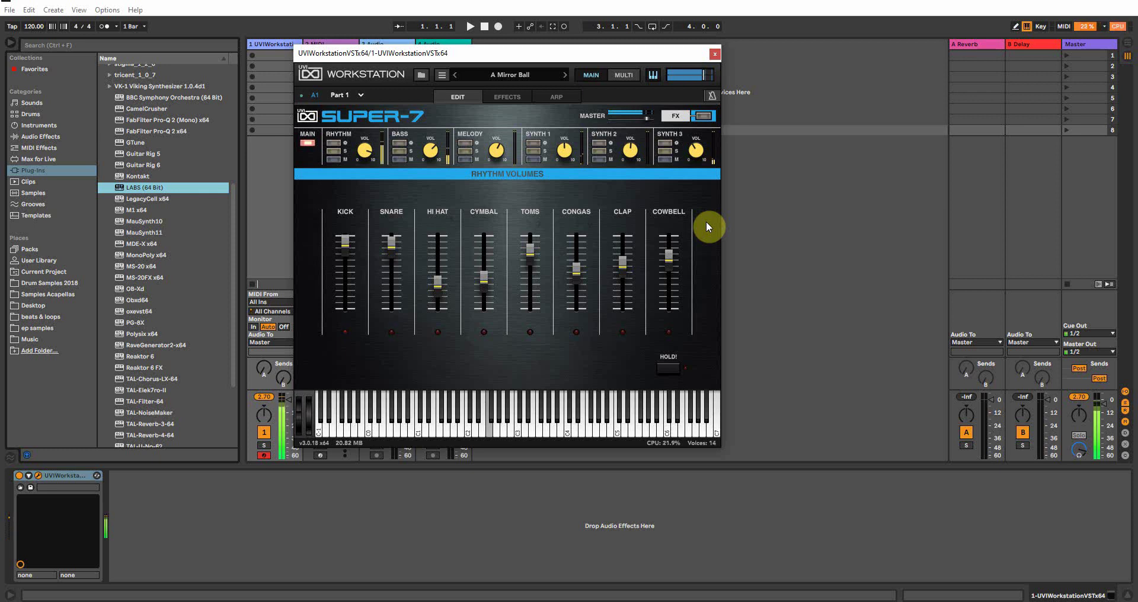
key("g")
key("k")
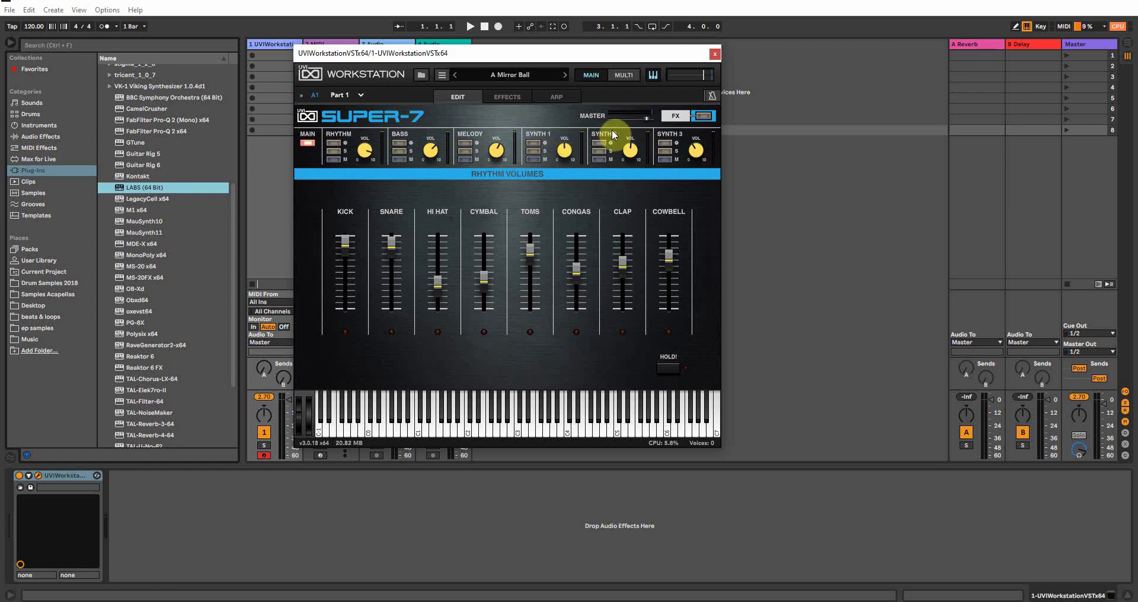
- Solo and open the Rhythm part, and raise the snare's reverb send A to about 0.7 dB along with its delay send A
left_click(329, 152)
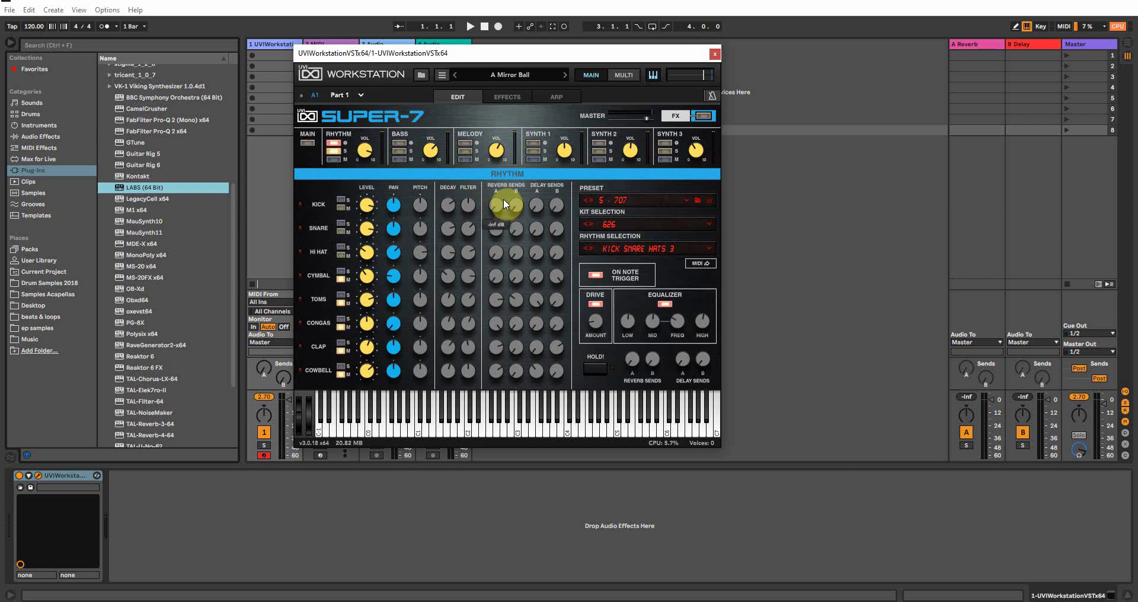
left_click_drag(496, 230, 522, 135)
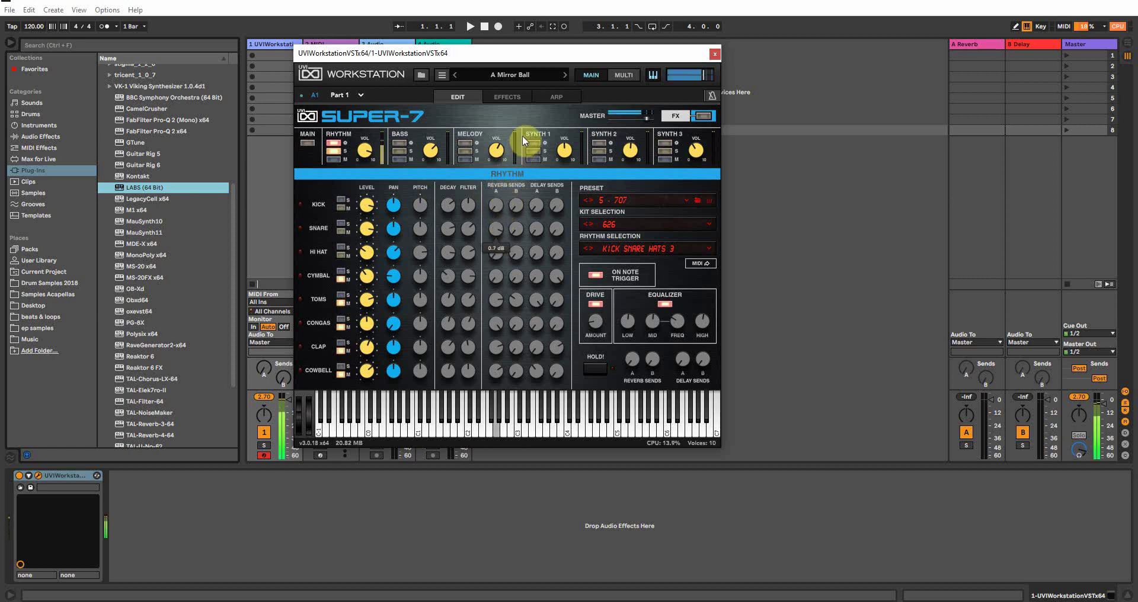
left_click_drag(535, 233, 545, 104)
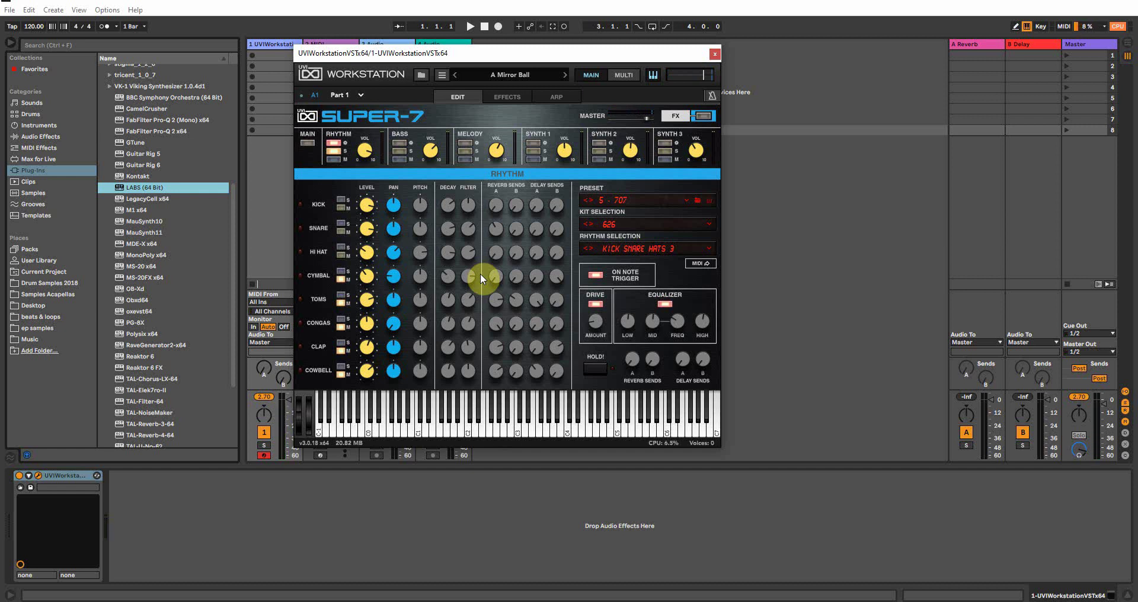
- Try the rhythm presets 8 - Drum Designer 1 and 9 - Drum Designer 2 on the Rhythm part
left_click(685, 198)
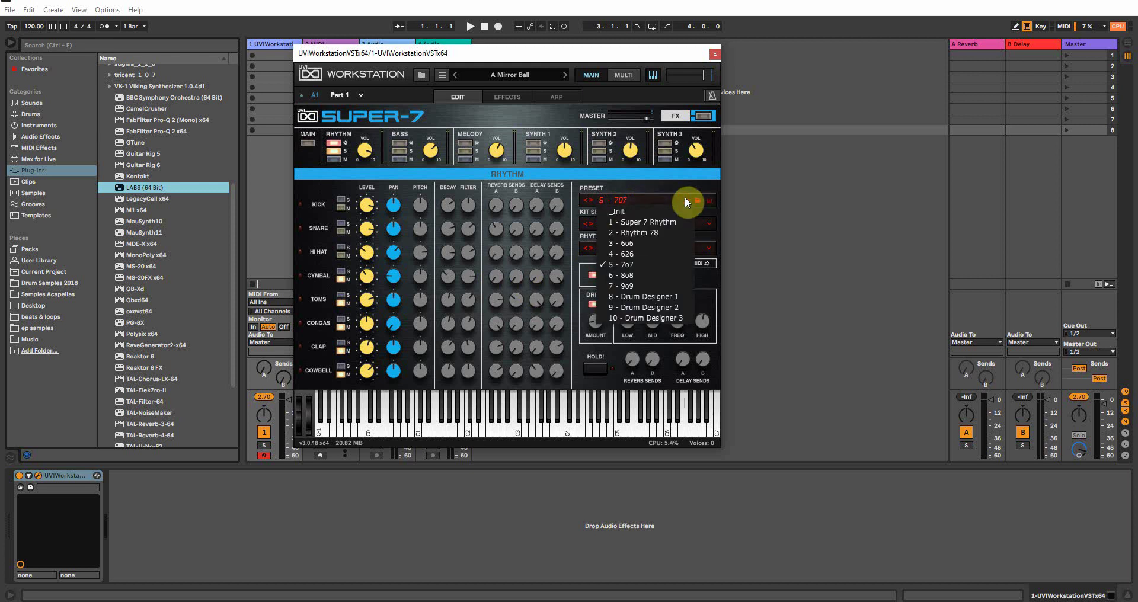
left_click(651, 298)
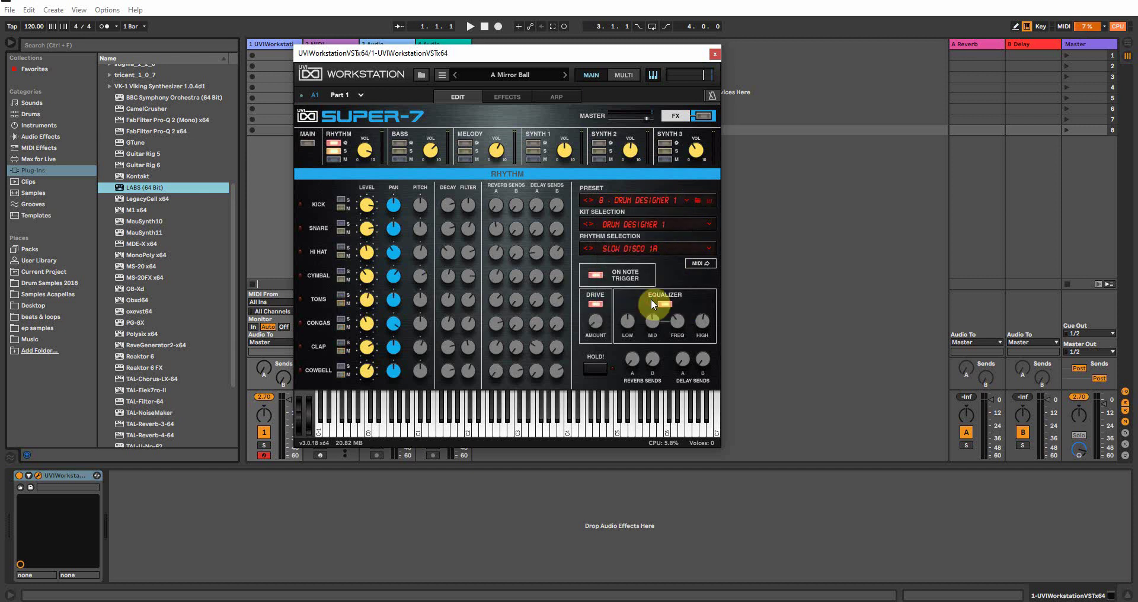
left_click(682, 200)
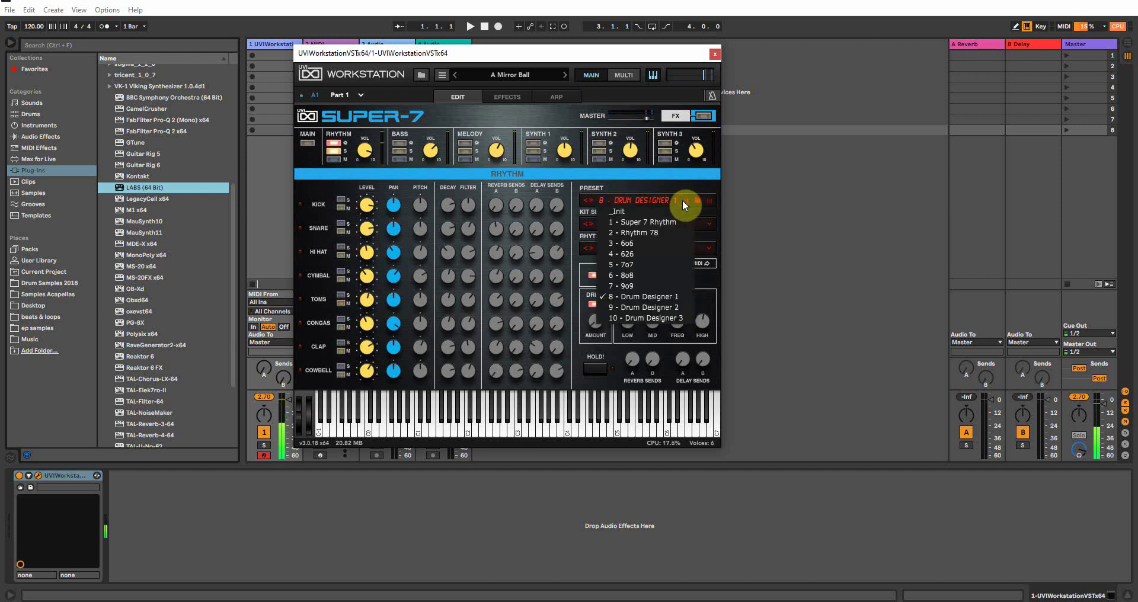
left_click(647, 307)
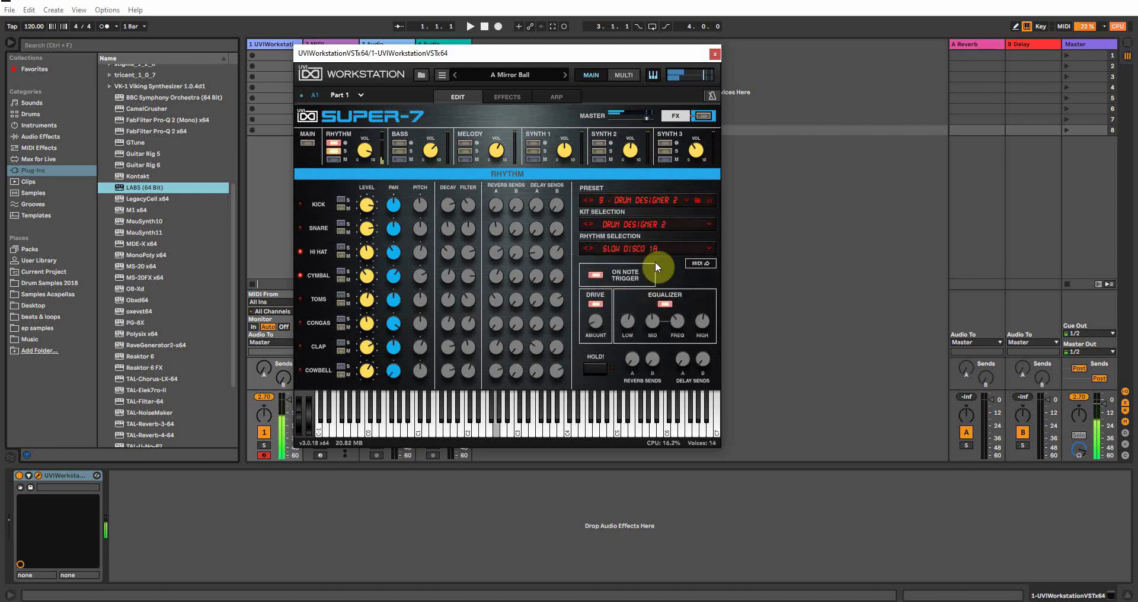
- Try the 4 - 626 rhythm preset and settle on 5 - 707 for the Rhythm part
left_click(682, 198)
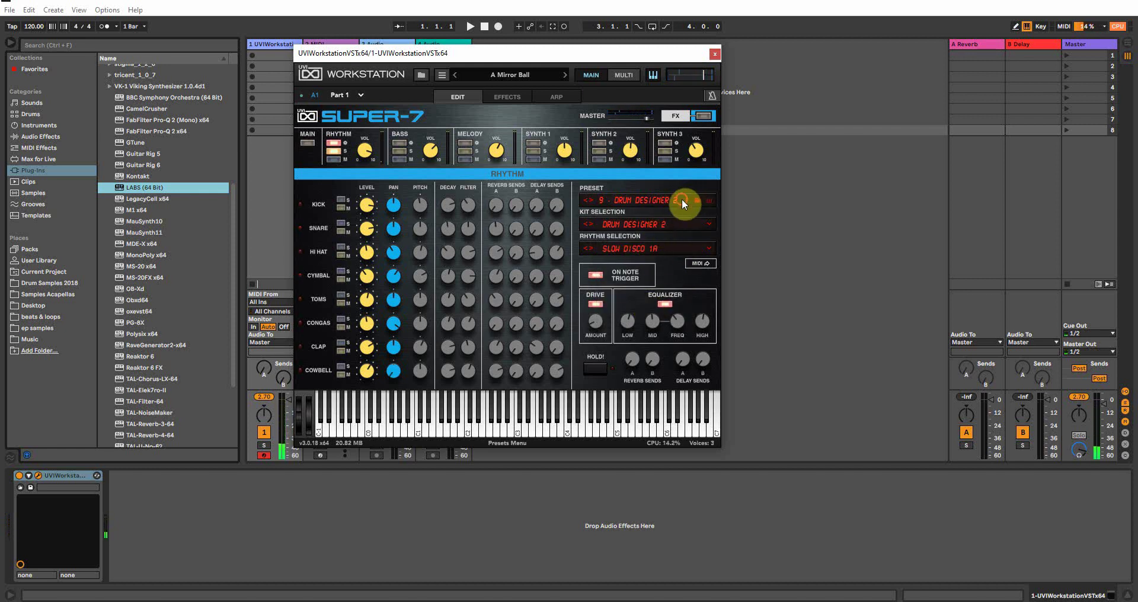
left_click(626, 253)
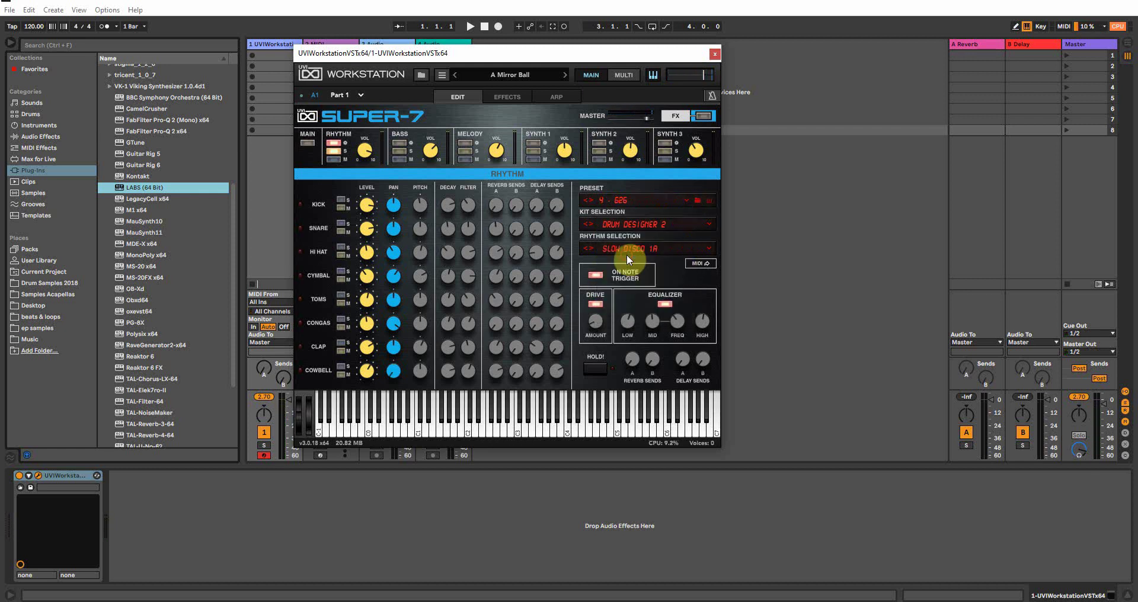
left_click(686, 197)
left_click(682, 200)
left_click(630, 253)
- Unsolo the Rhythm part, and open and solo the Bass part
left_click(334, 146)
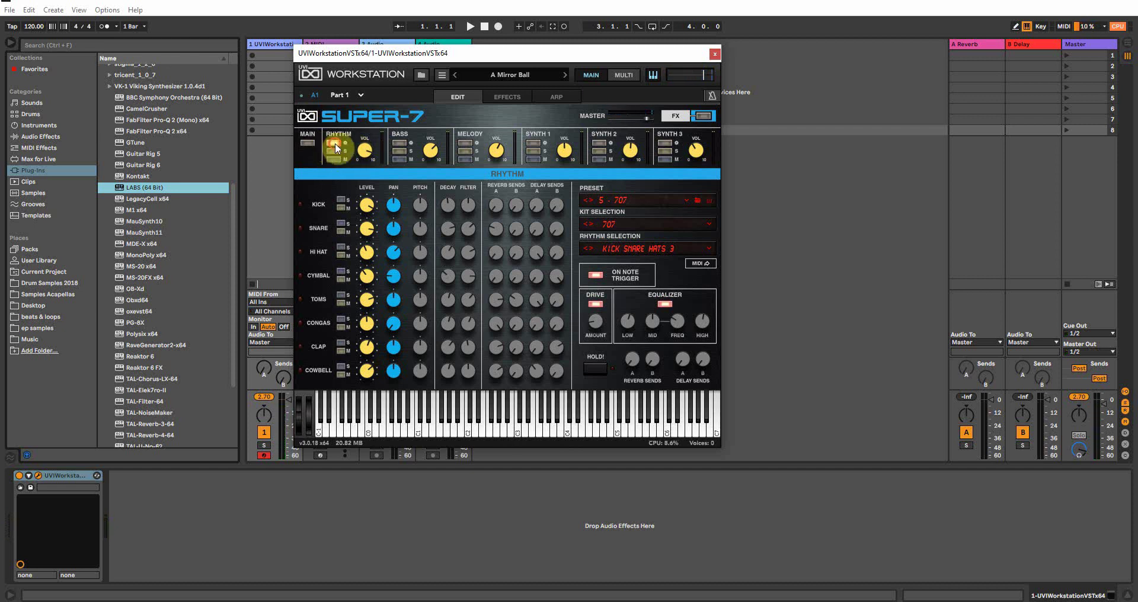
left_click(407, 144)
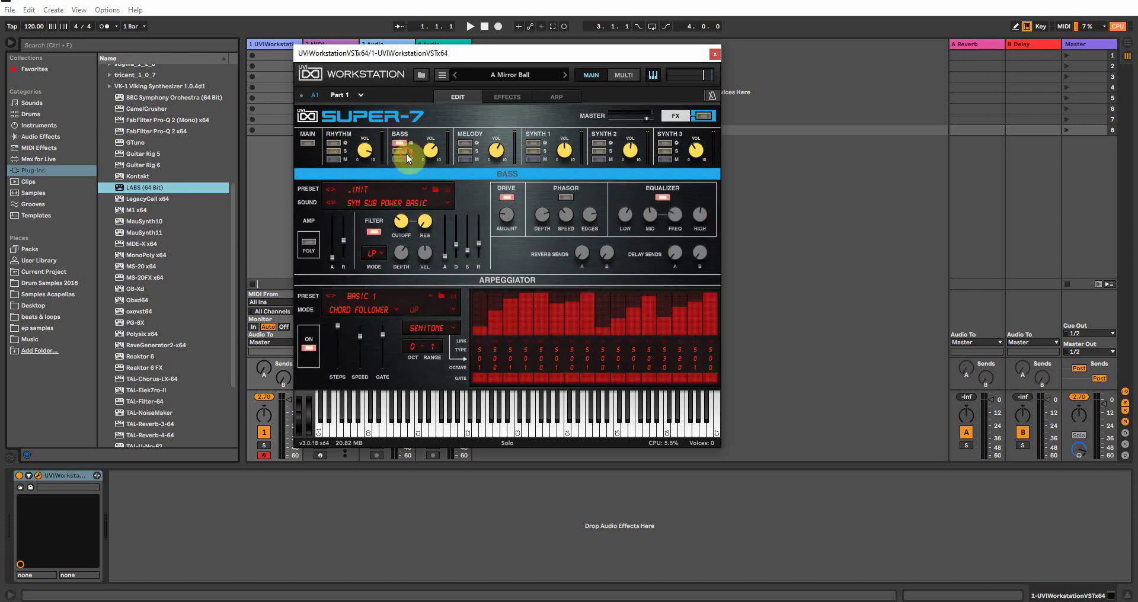
left_click(404, 151)
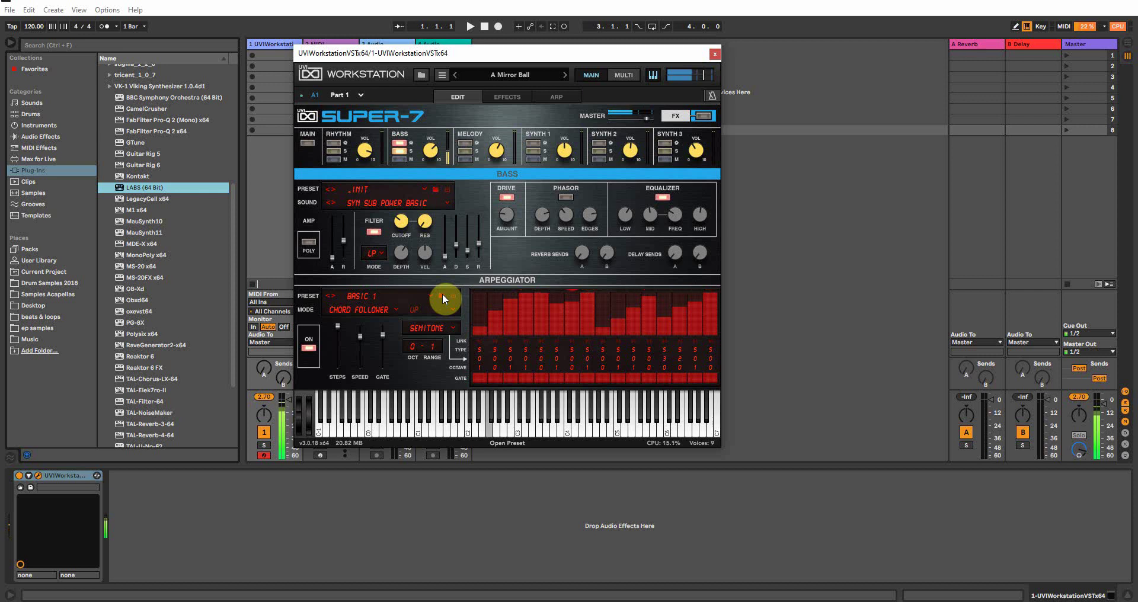
- Compare the bass with its arpeggiator off and on while also soloing the Rhythm part
left_click(307, 350)
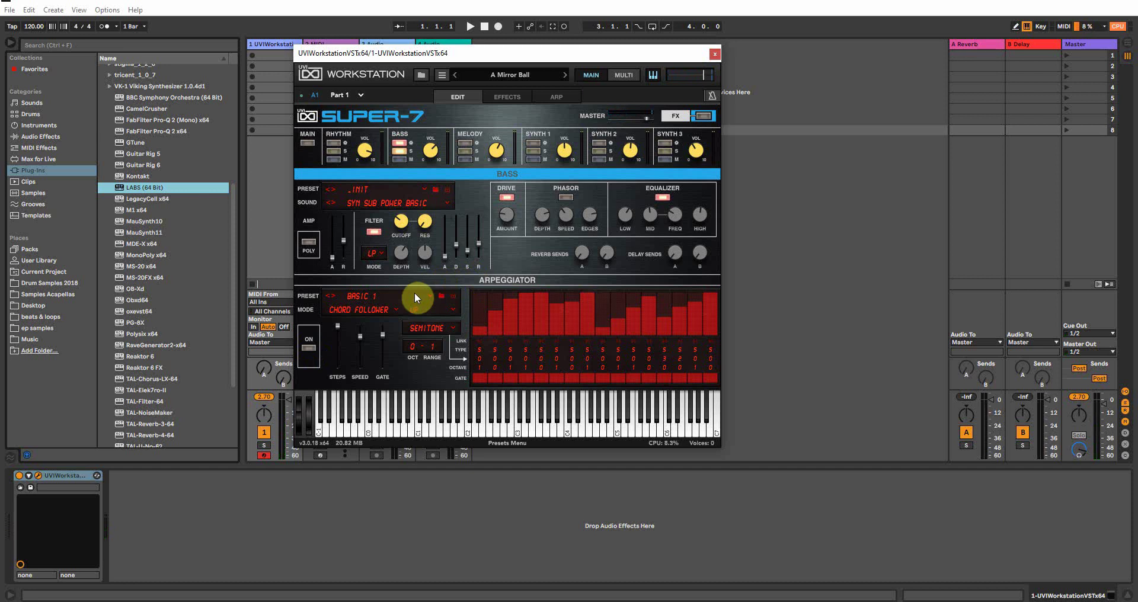
left_click(332, 151)
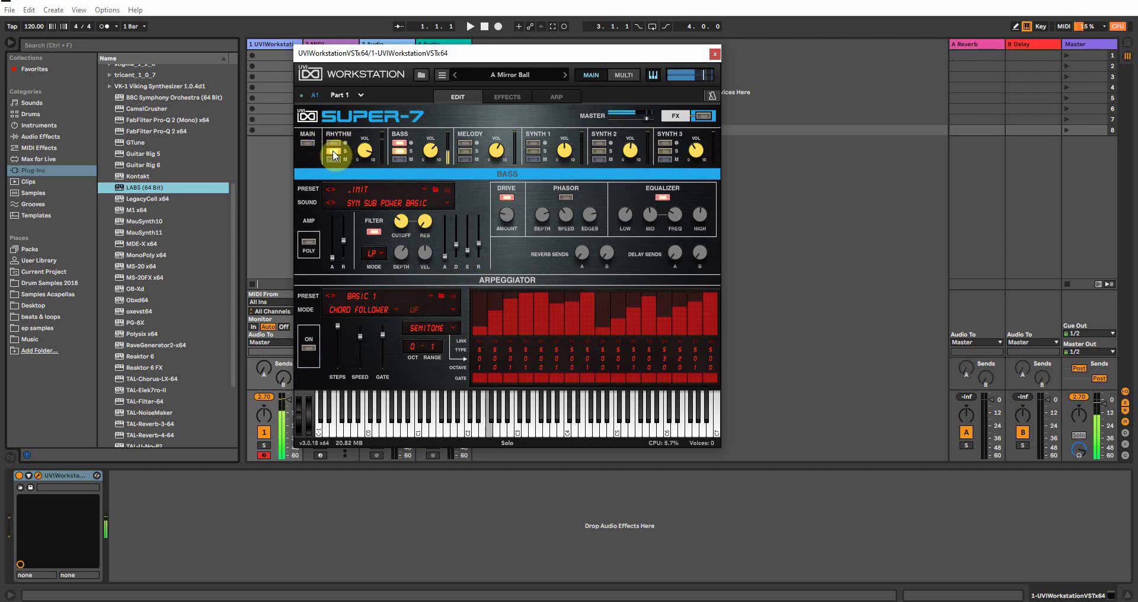
left_click(307, 350)
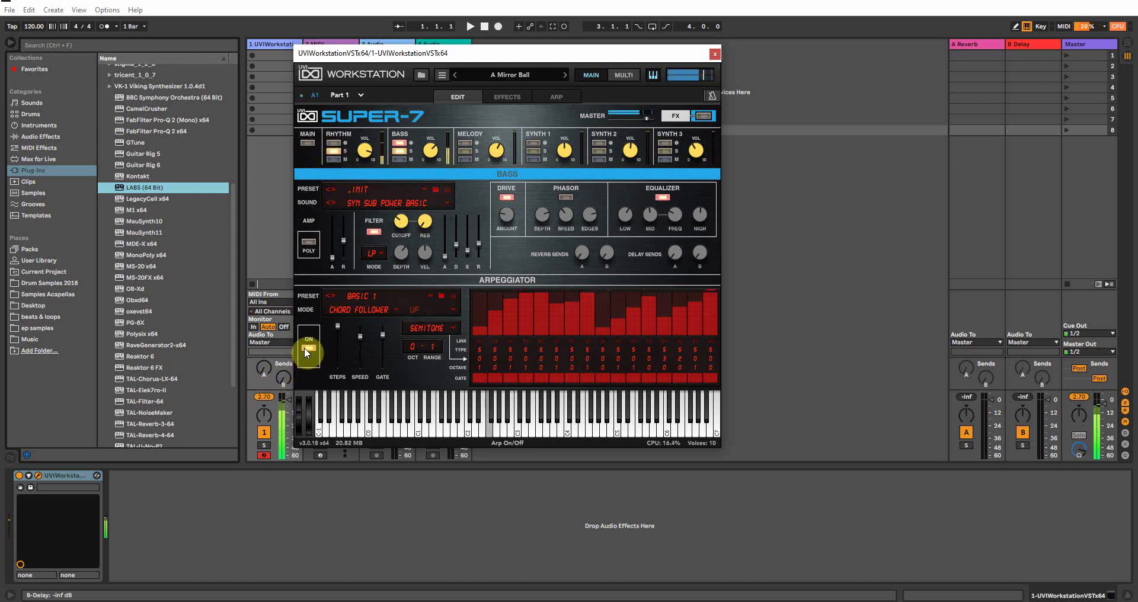
left_click(304, 348)
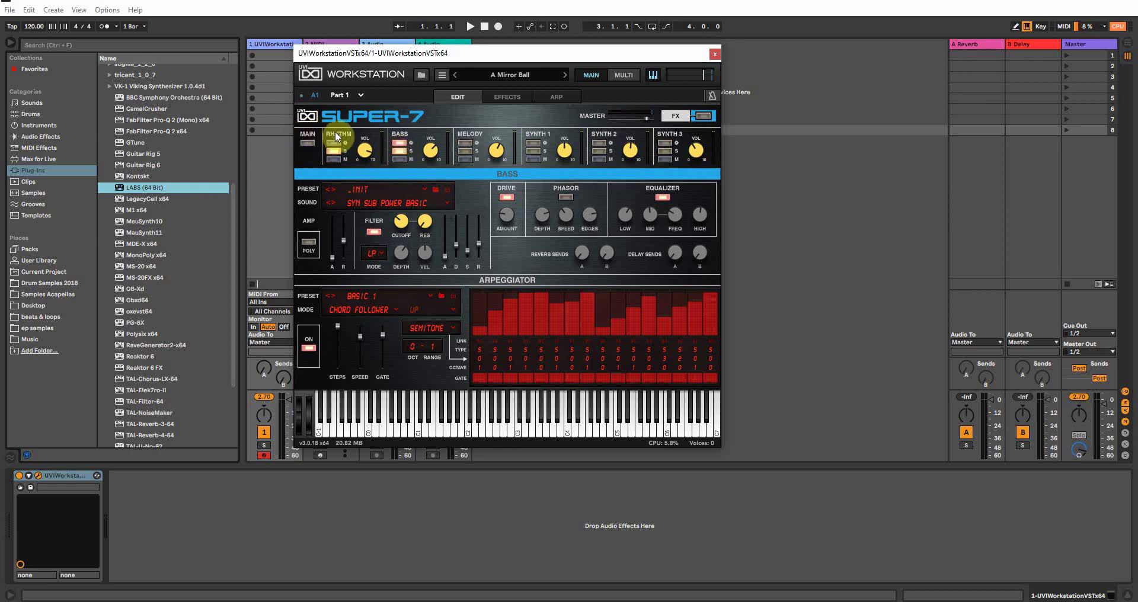
- Look through the list of available bass sounds and close it without choosing one
left_click(445, 204)
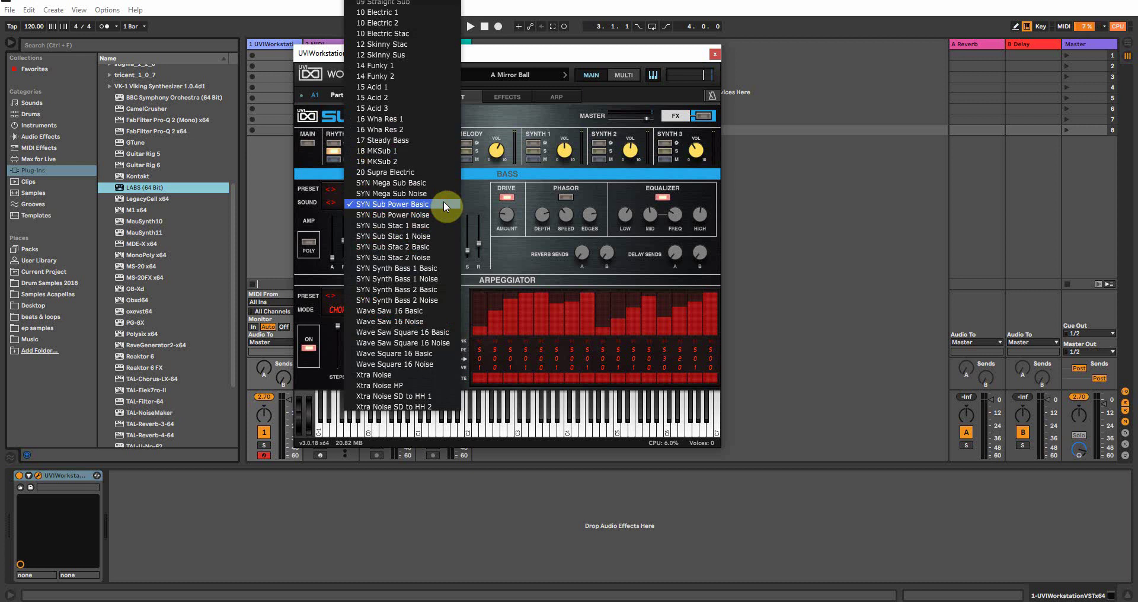
scroll(444, 166, "up", 6)
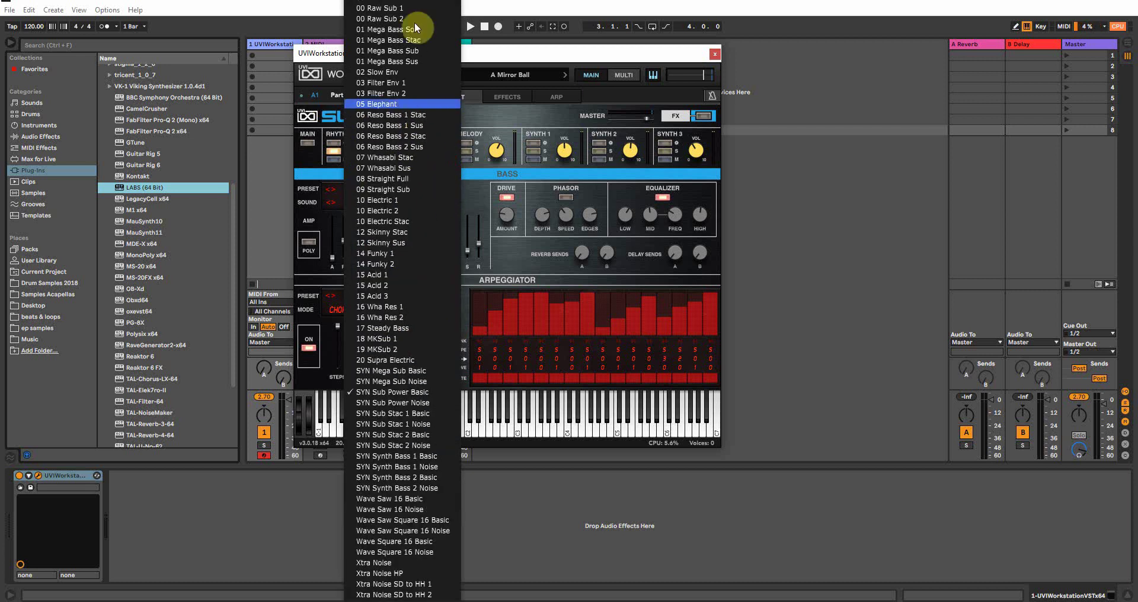
left_click(739, 193)
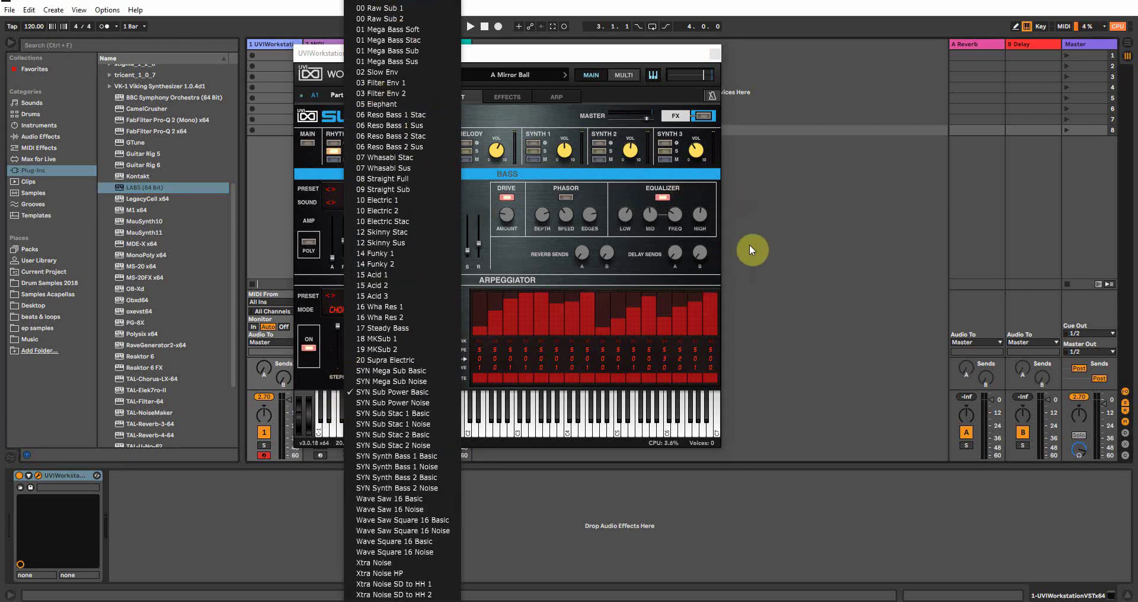
left_click(499, 119)
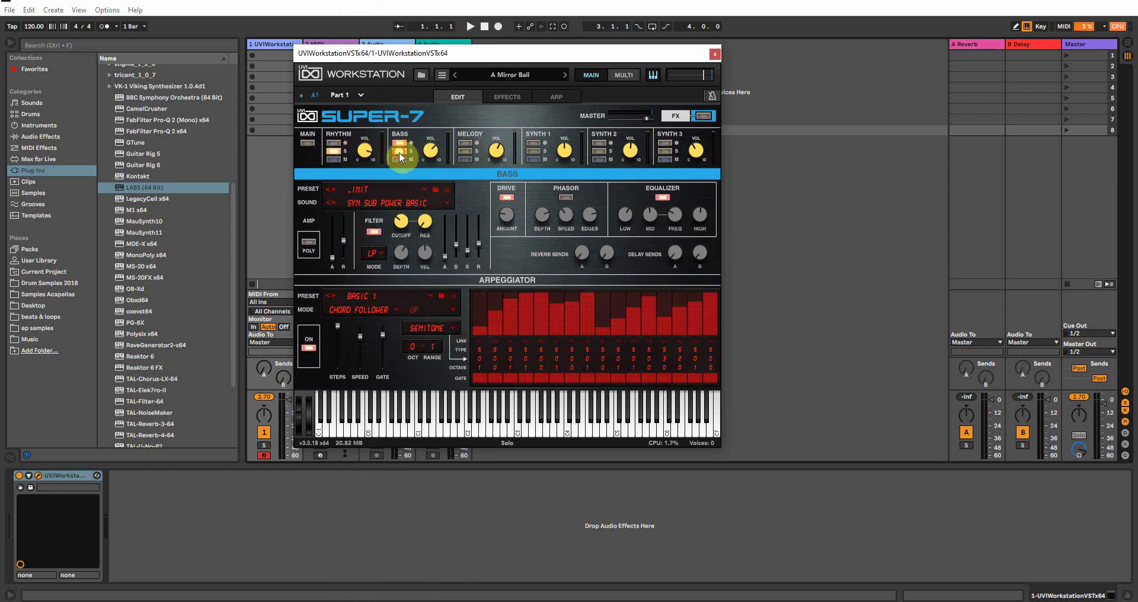
- Solo and open the Melody part, and raise all its arpeggiator steps to full height
left_click(464, 151)
left_click(467, 143)
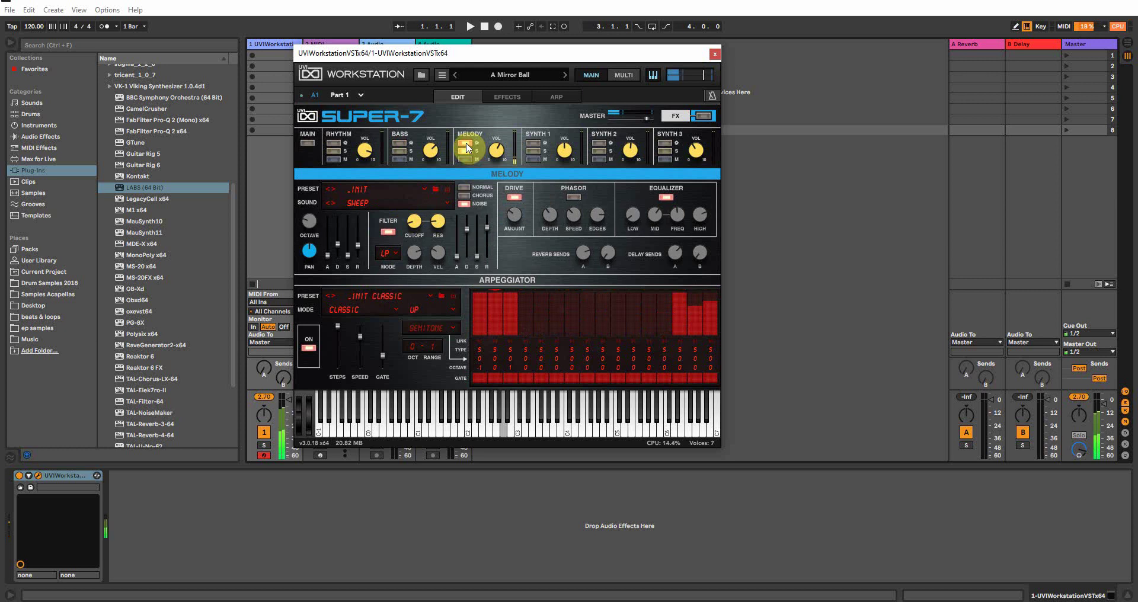
left_click_drag(531, 332, 751, 252)
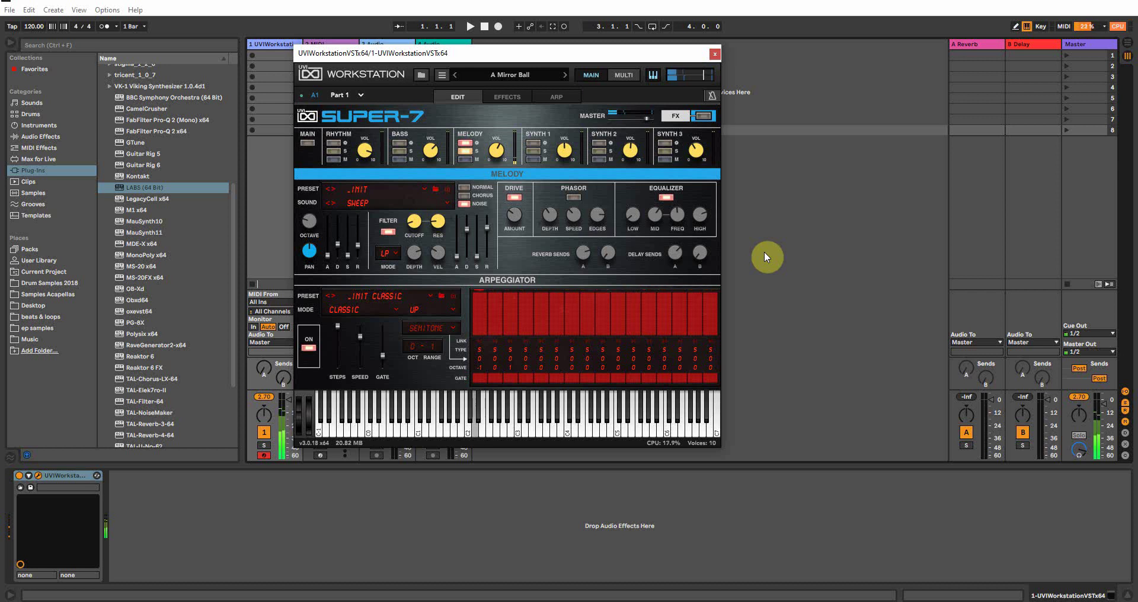
left_click(311, 348)
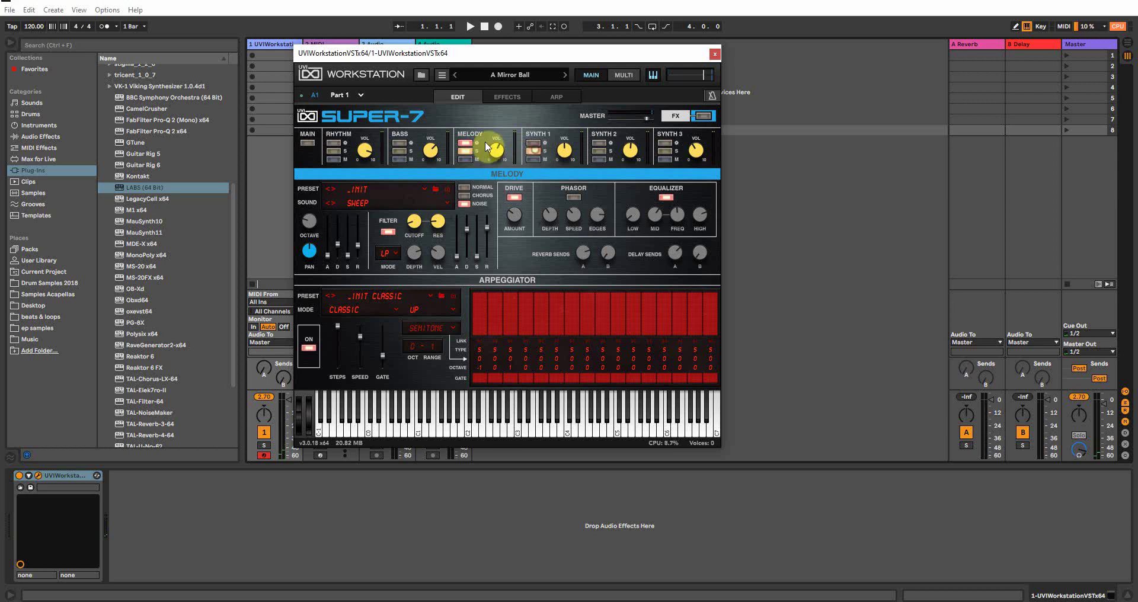
- Open Synth 1 and then Synth 2 for solo listening, and redraw Synth 2's arpeggiator step heights
left_click(533, 144)
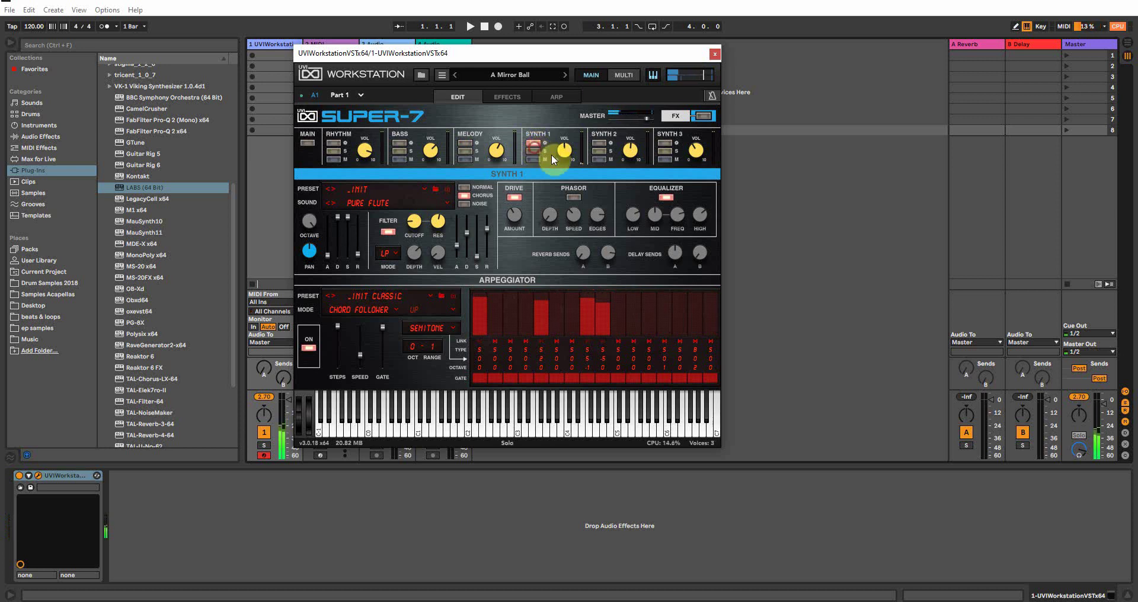
left_click(602, 144)
left_click_drag(637, 306, 267, 279)
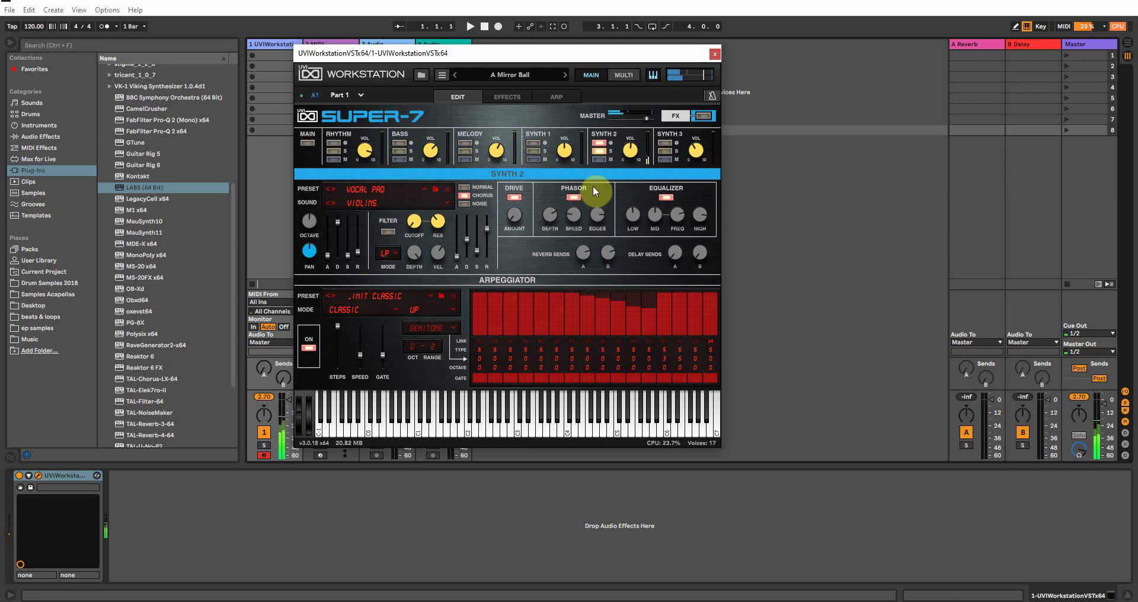
- Move the solo from Synth 2 to Synth 3 and open the Synth 3 part
left_click(666, 150)
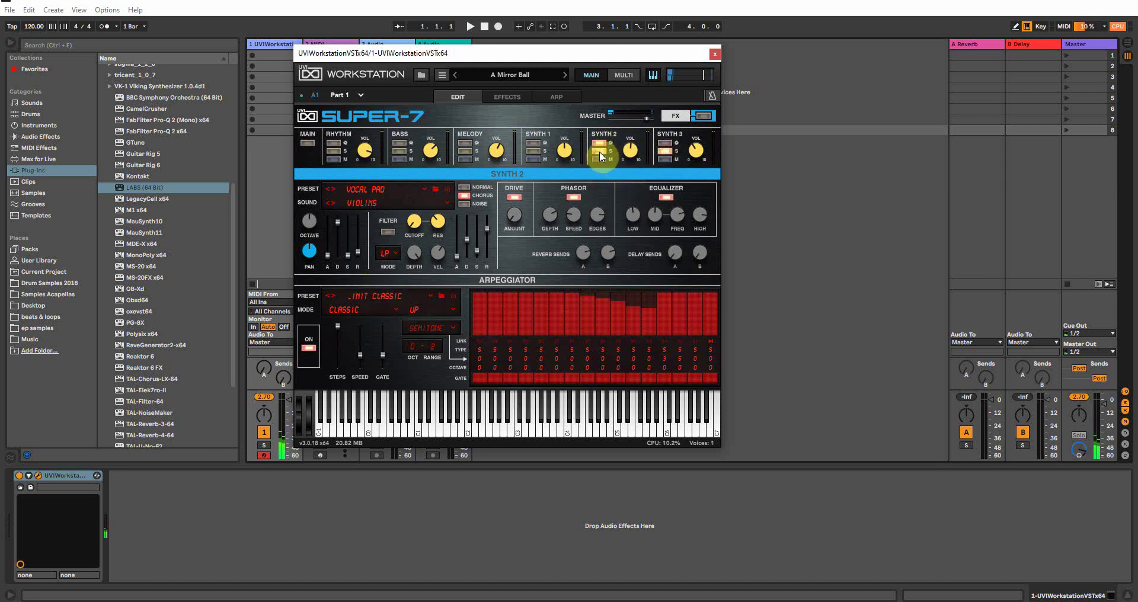
left_click(661, 144)
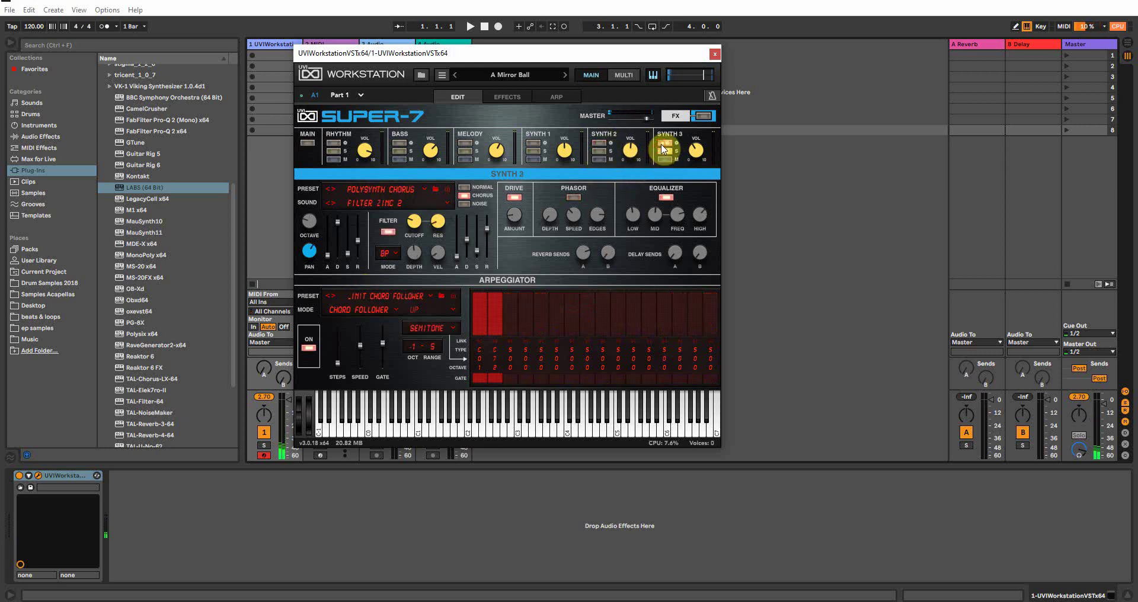
- Raise Synth 3's arpeggiator steps to nearly full height across the whole pattern
left_click_drag(516, 319, 543, 315)
left_click_drag(607, 276, 764, 280)
mouse_move(503, 369)
left_mouse_down()
mouse_move(691, 383)
mouse_move(447, 364)
left_mouse_up()
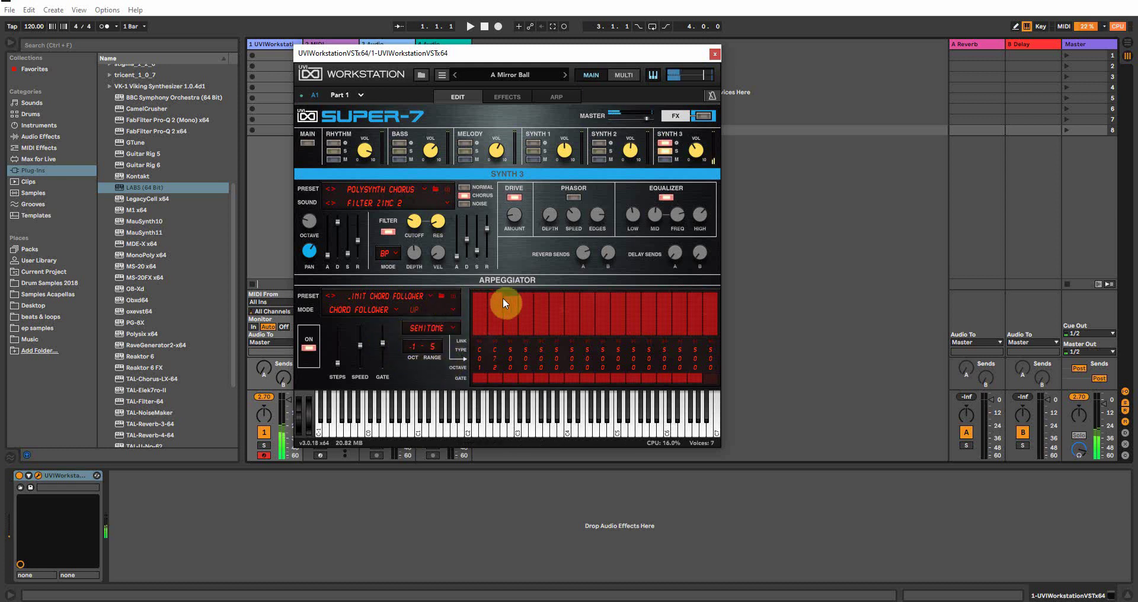
left_click(310, 346)
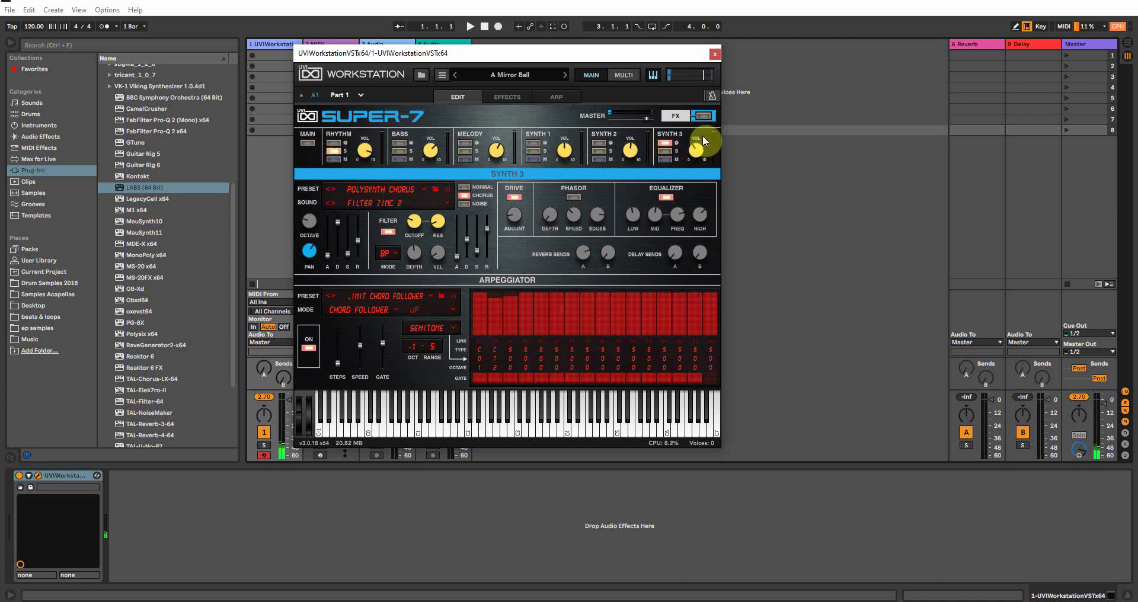
- Close the instrument window, switch to the Arrangement view and record a MIDI clip on the UVIWorkstation track from bar 5 with the metronome on
left_click(717, 55)
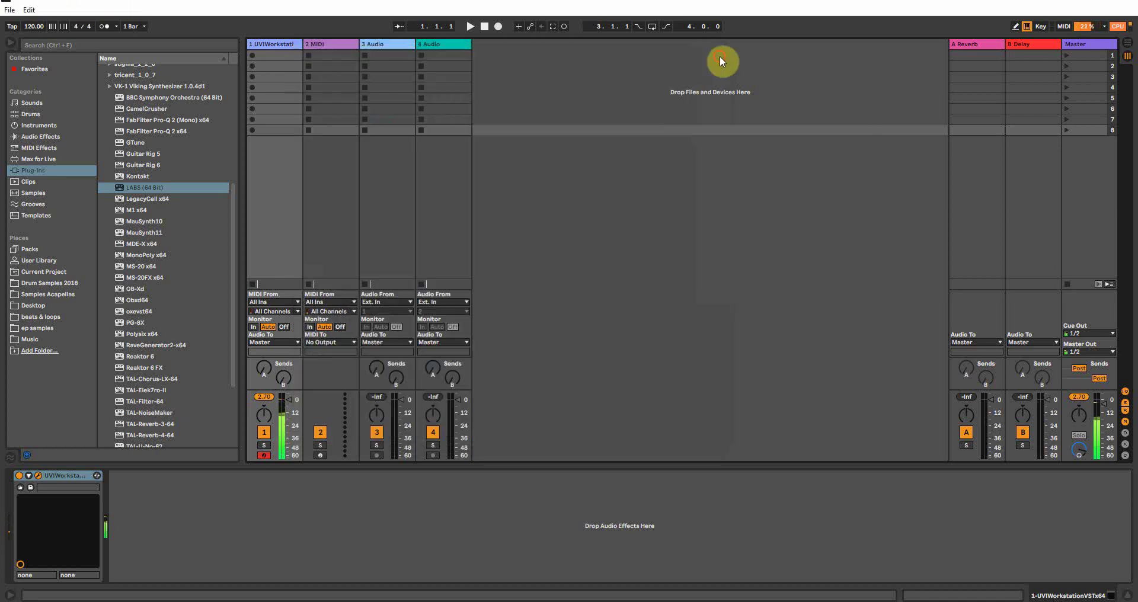
left_click(1127, 45)
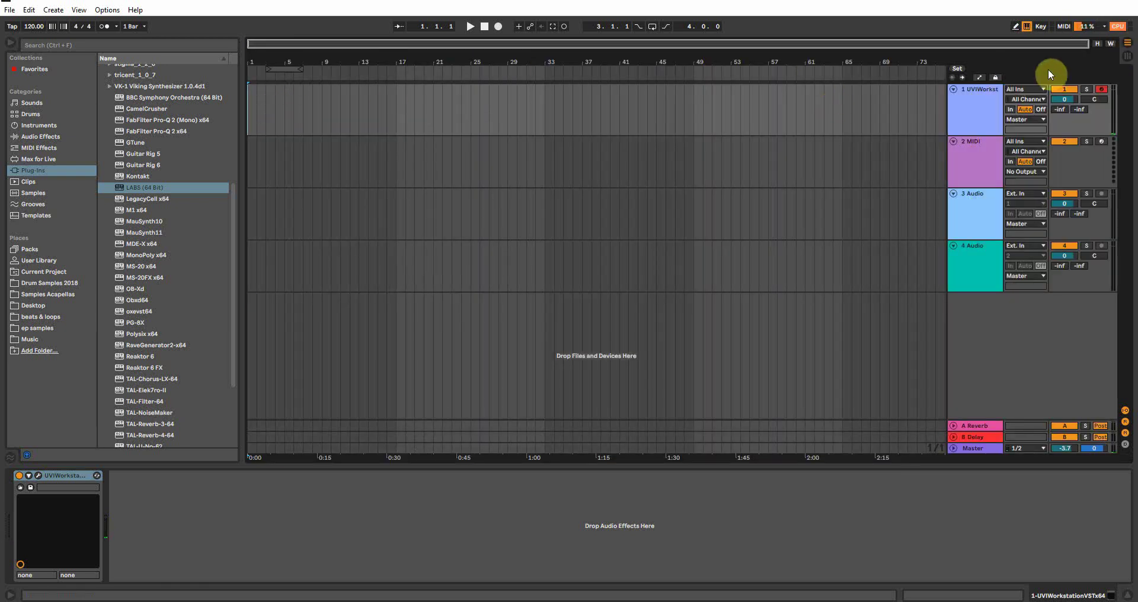
left_click(281, 118)
left_click(105, 26)
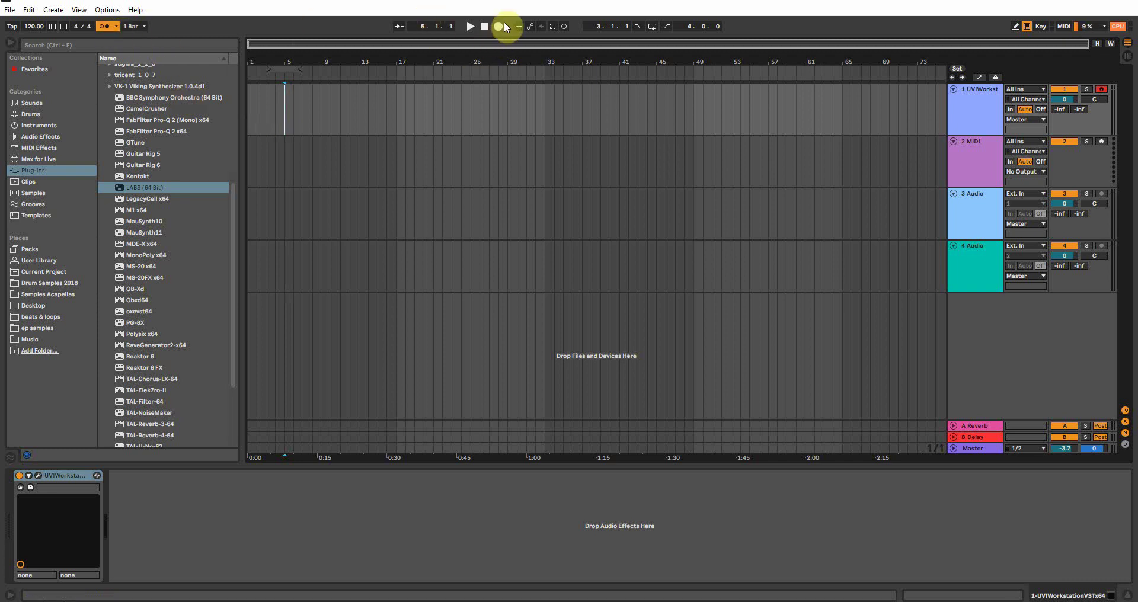
left_click(500, 26)
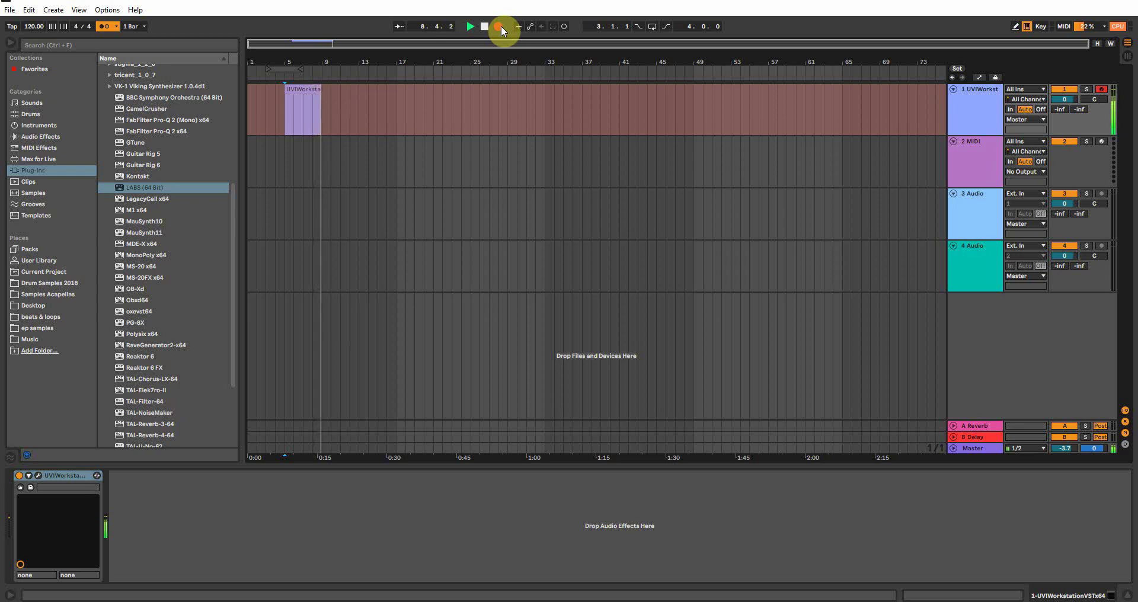
key("space")
- Trim the recorded MIDI clip to run from bar 7 to bar 9 and check its notes in the clip editor
left_click(290, 92)
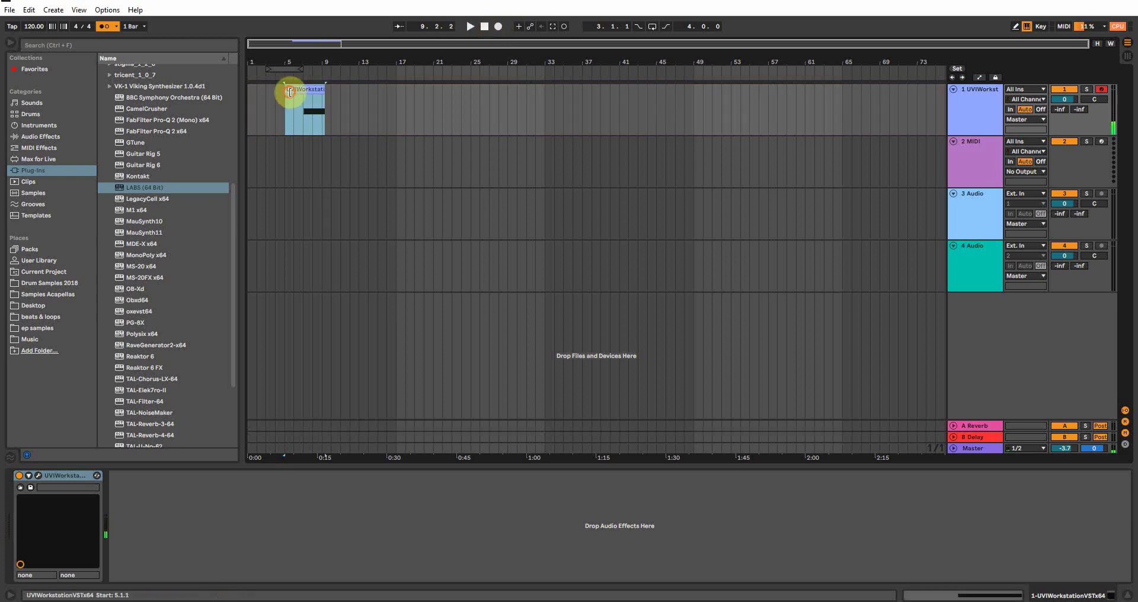
left_click_drag(290, 92, 305, 93)
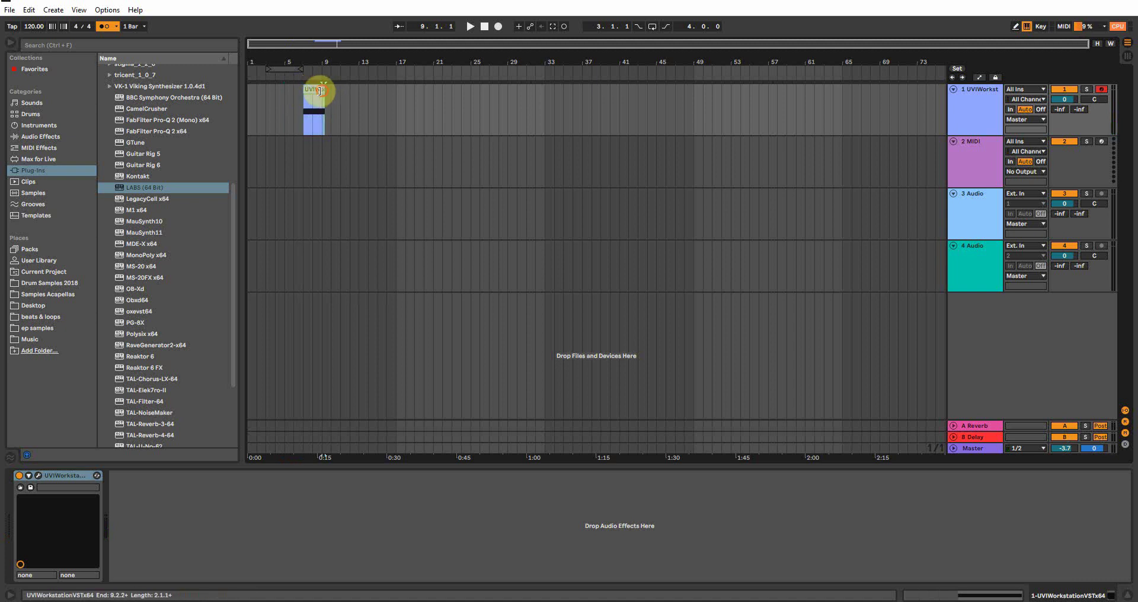
double_click(315, 93)
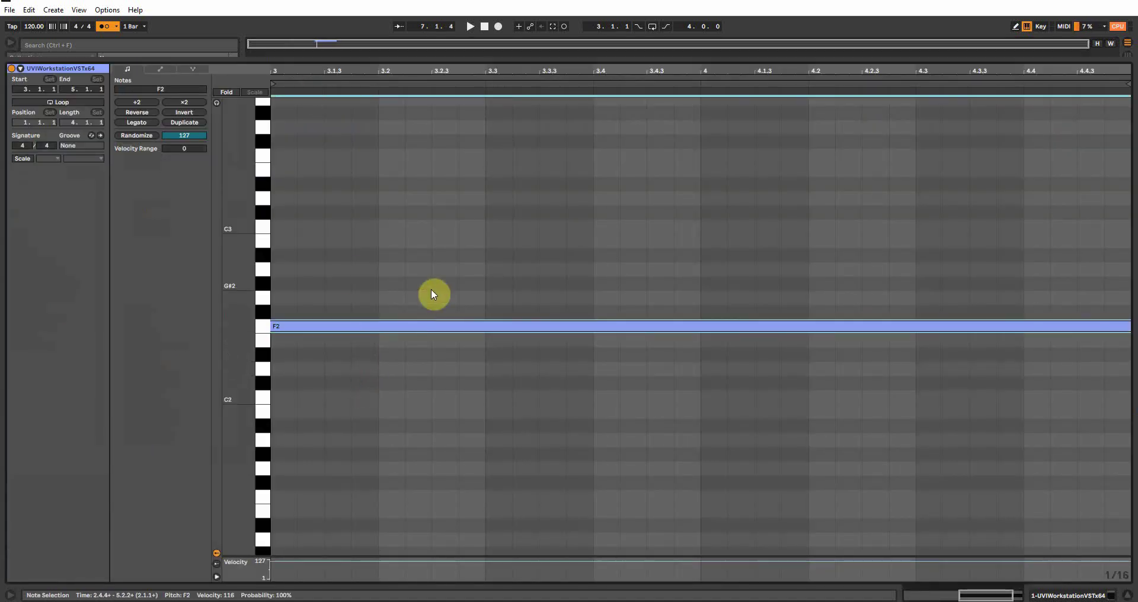
left_click(1125, 593)
- Freeze the UVIWorkstation track and copy its frozen clip as audio onto track 3 at bar 7
right_click(315, 92)
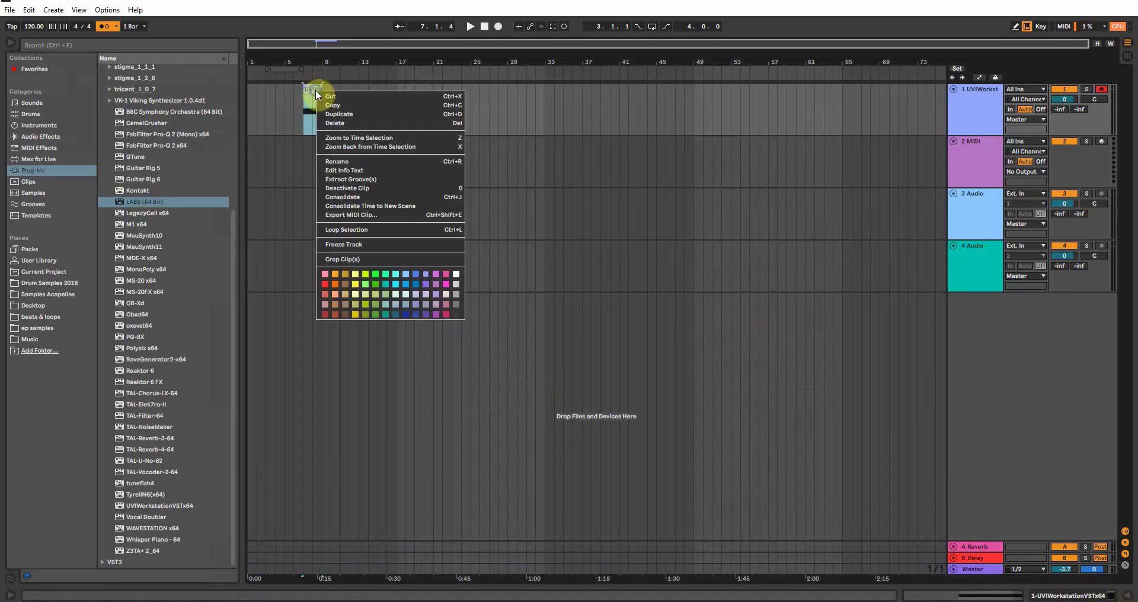
left_click(346, 245)
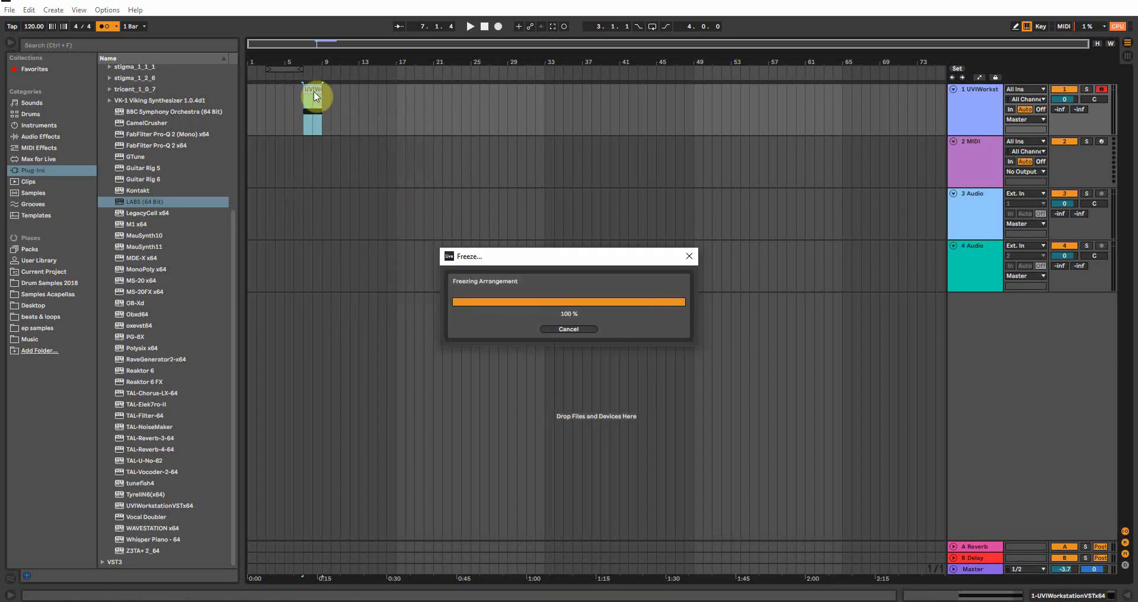
left_click_drag(305, 89, 312, 205)
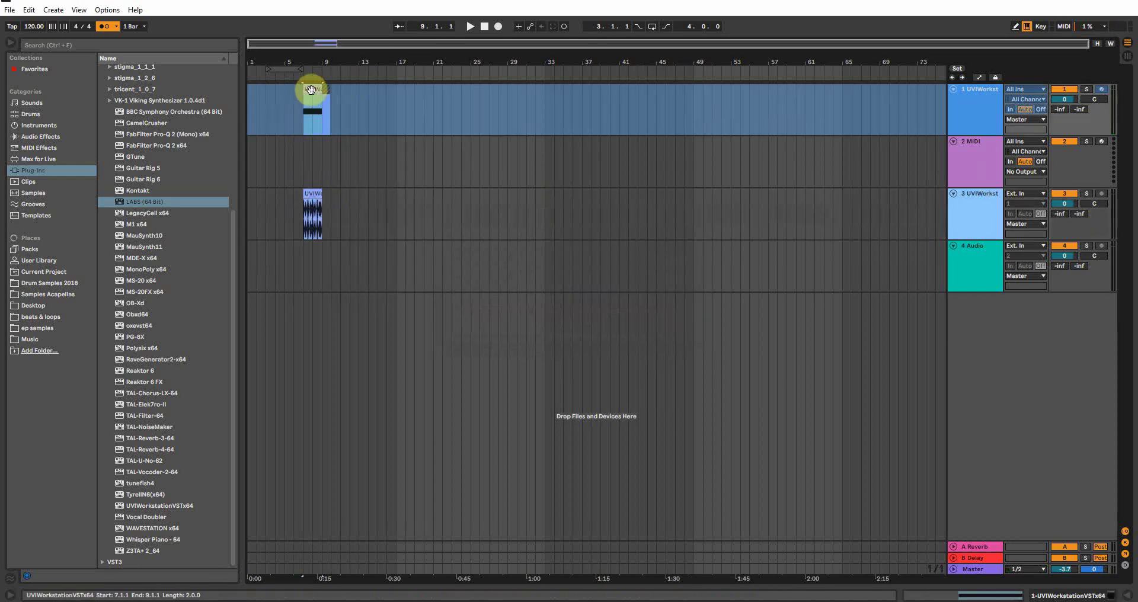
- Unfreeze the original UVIWorkstation MIDI track and delete it, keeping the rendered audio clip
double_click(310, 89)
left_click(319, 130)
right_click(330, 131)
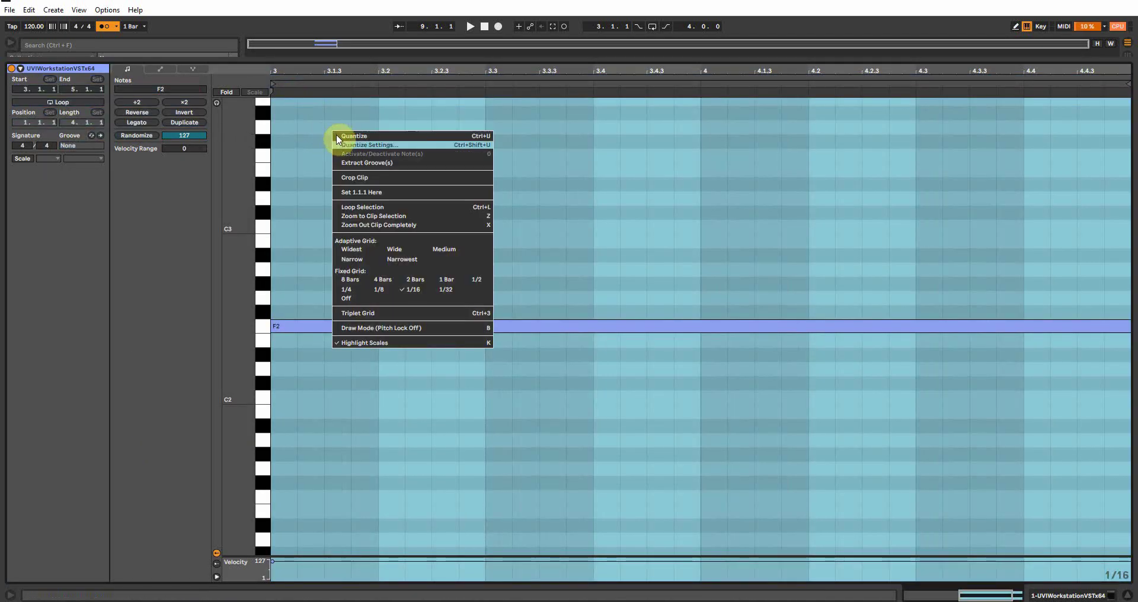
left_click(1131, 583)
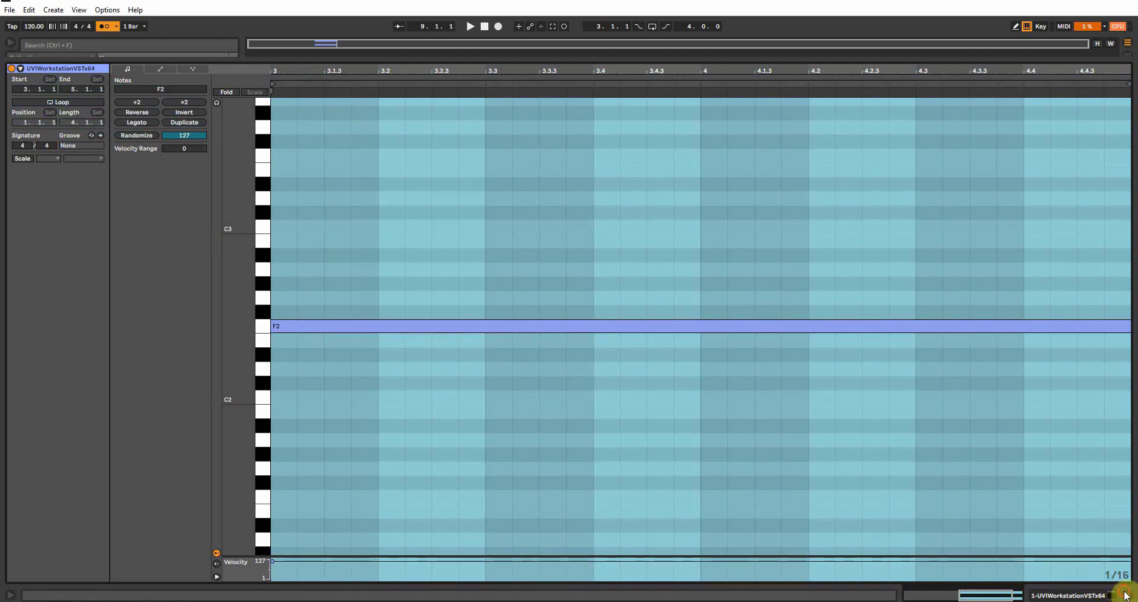
left_click(1128, 595)
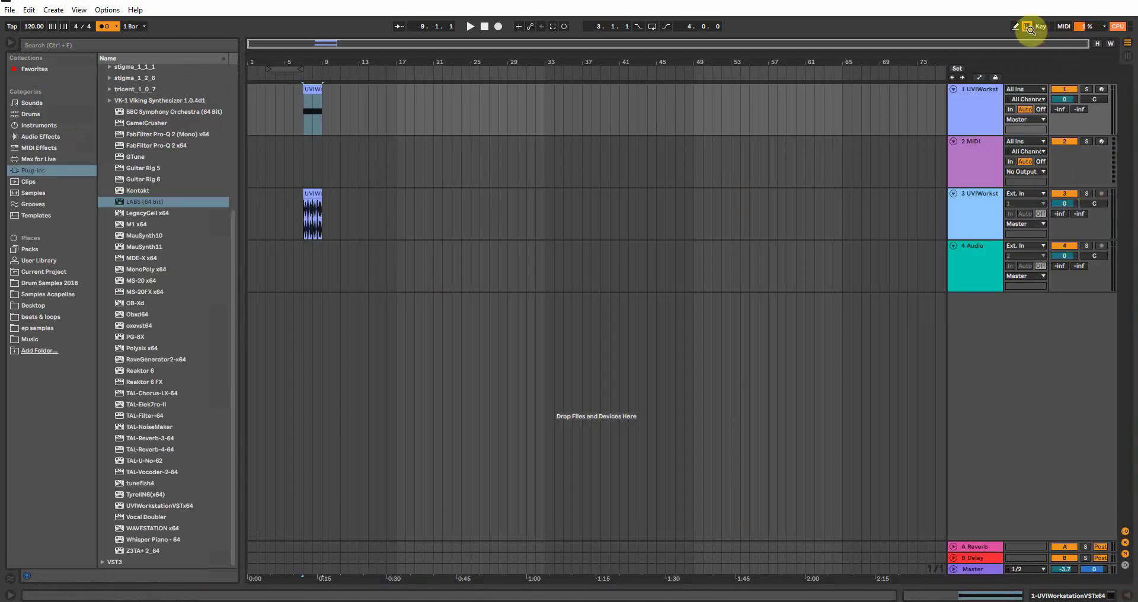
right_click(983, 94)
left_click(993, 129)
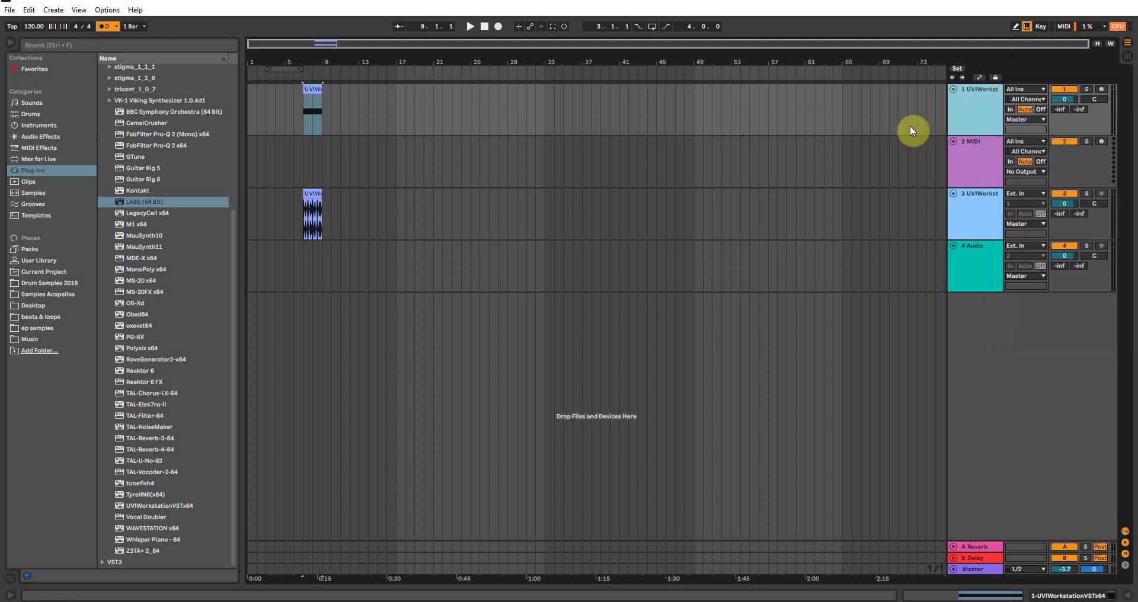
- Play the audio clip, turn the metronome off and set the loop to the clip's two bars before stopping playback
left_click(300, 163)
key("space")
left_click(104, 26)
right_click(318, 148)
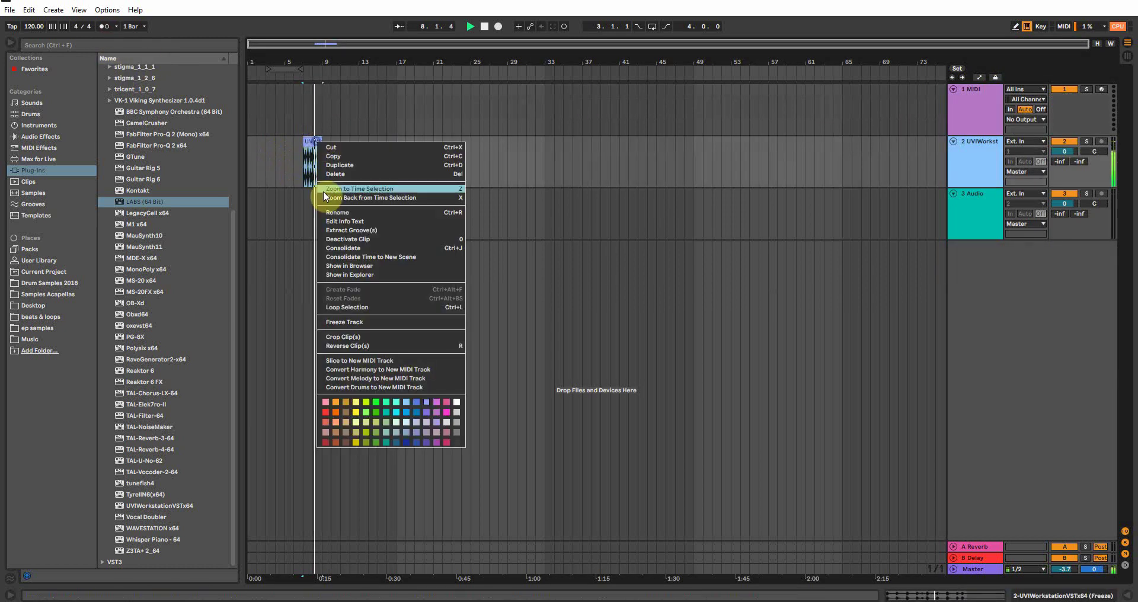
left_click(342, 310)
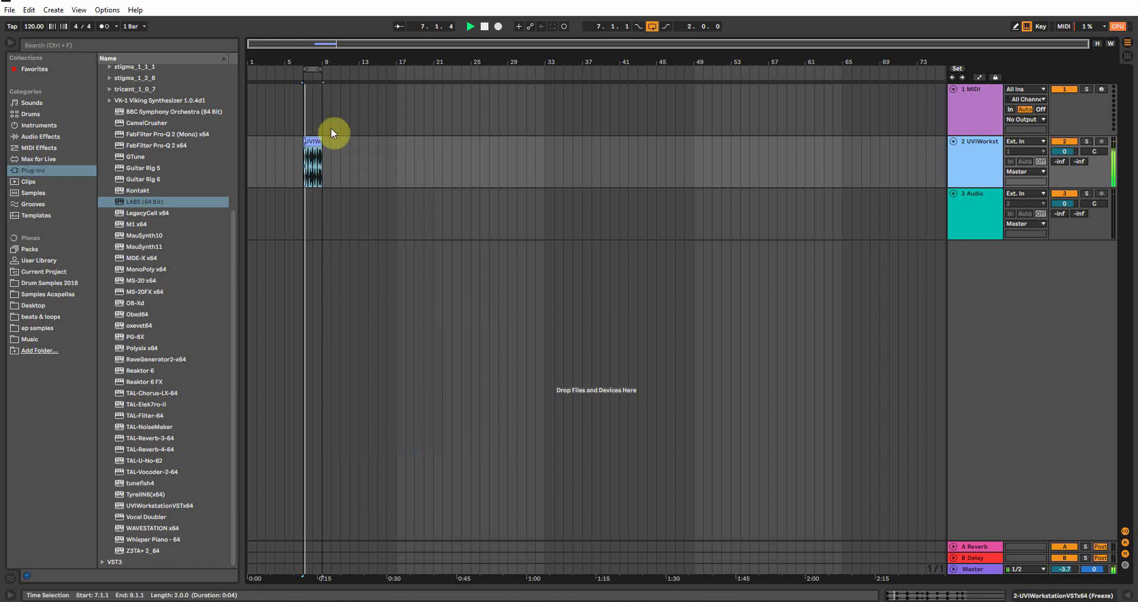
left_click(313, 169)
key("space")
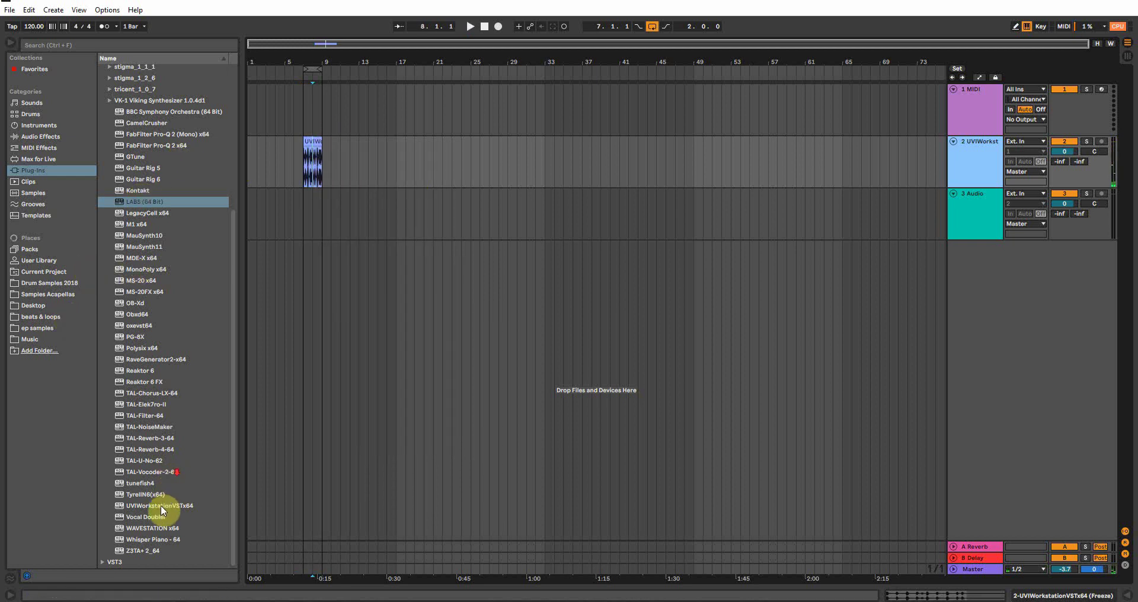
- Add a new UVIWorkstationVSTx64 to the MIDI track and load Super-7's Giorgio Baretta 2 patch from 04 Modern Disco
left_click_drag(161, 505, 333, 114)
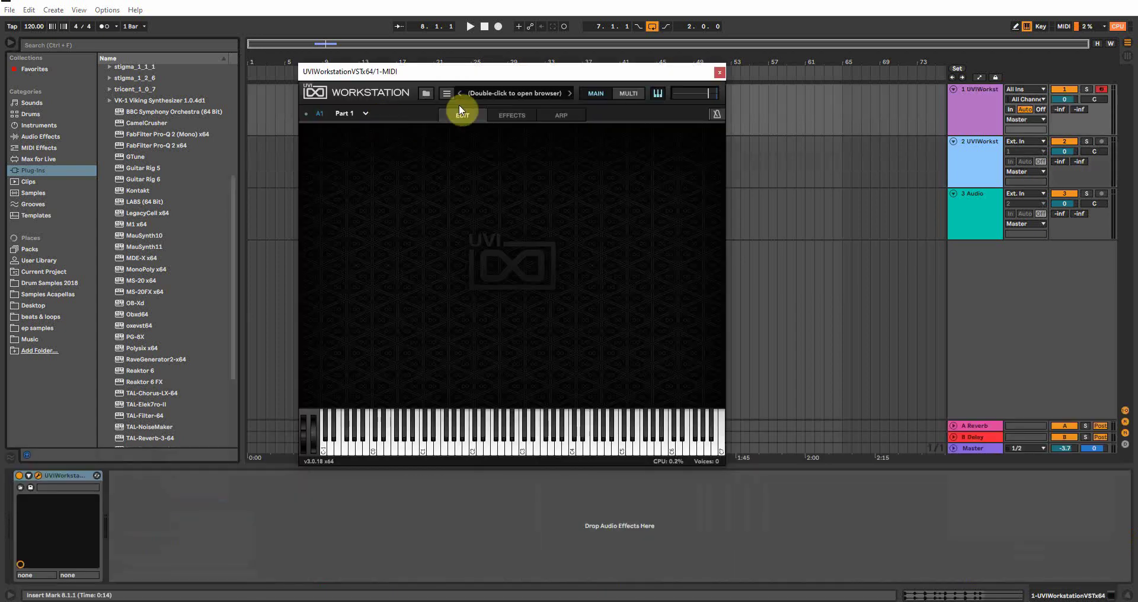
left_click(425, 94)
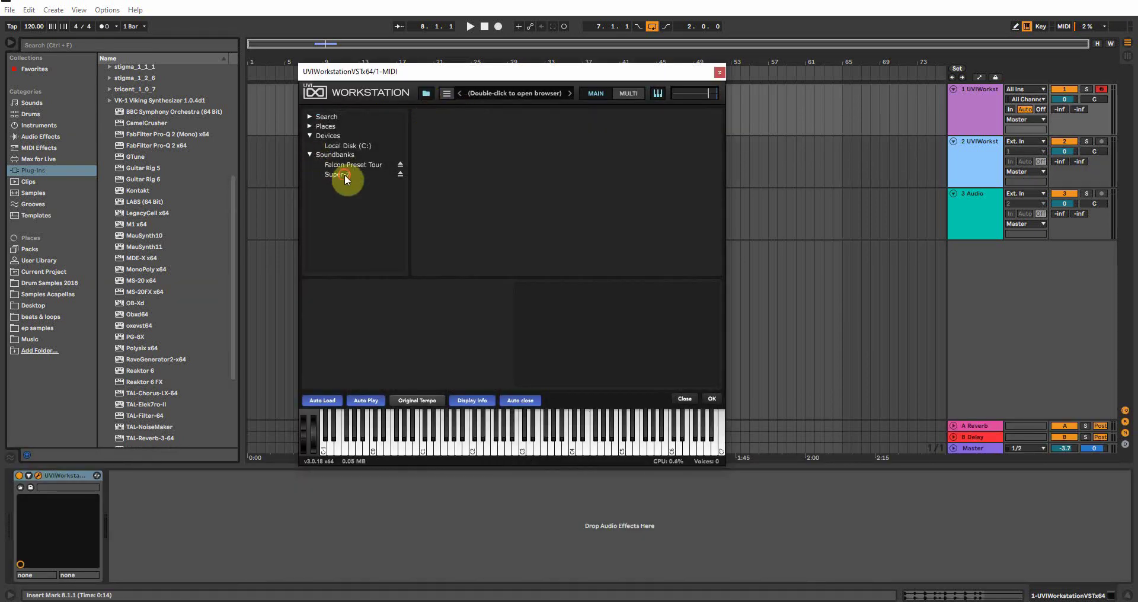
left_click(344, 174)
left_click(449, 145)
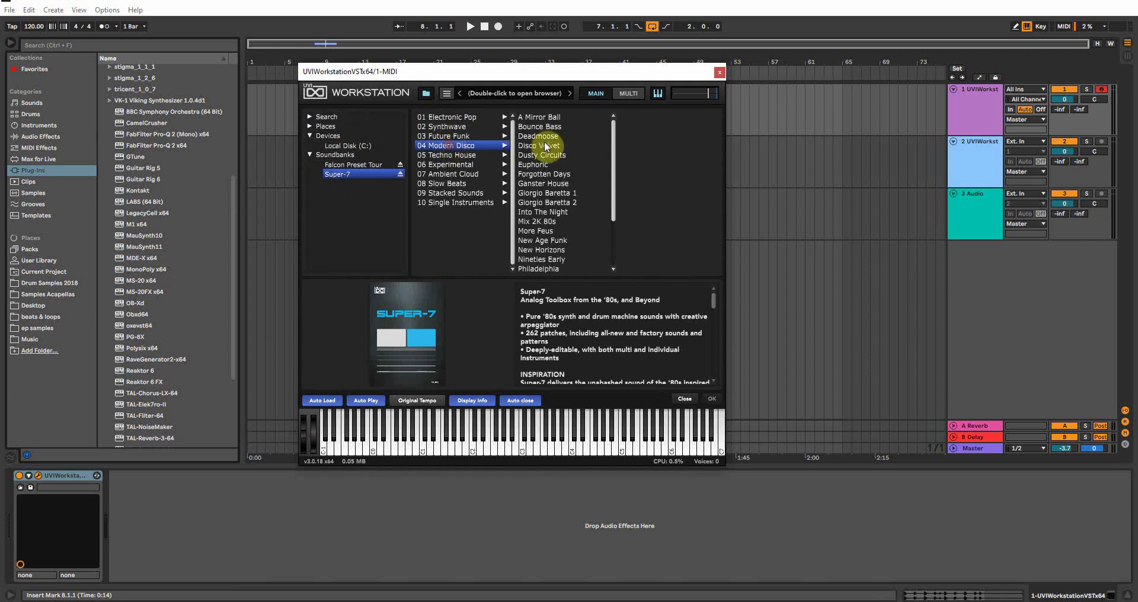
scroll(543, 187, "down", 3)
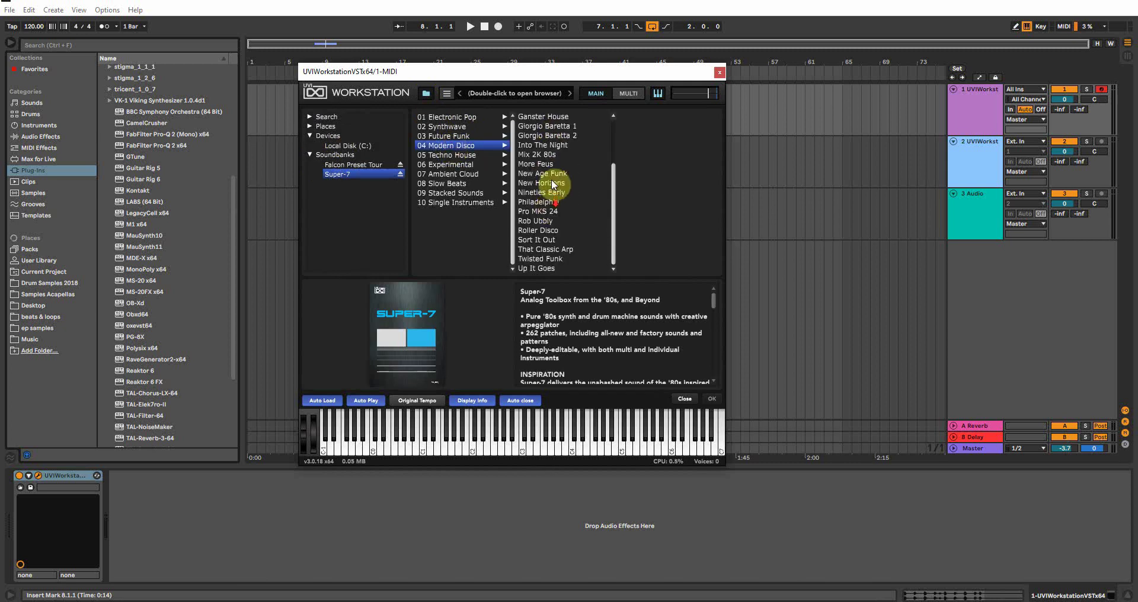
left_click(565, 136)
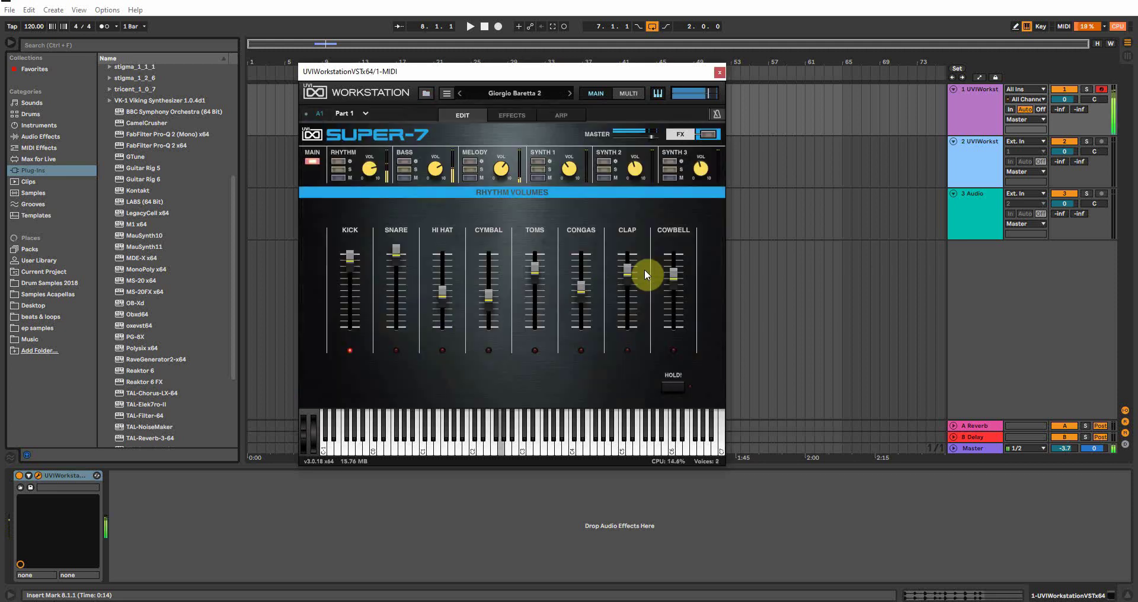
- Solo the patch's Bass part, close the instrument window and audition it against the looped audio clip
left_click(403, 171)
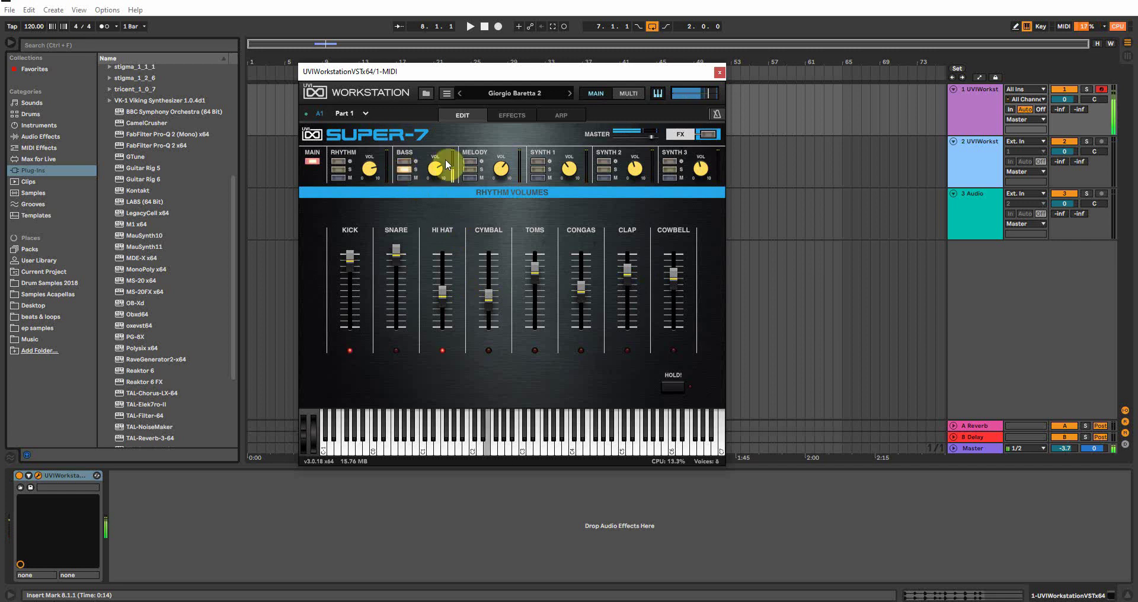
left_click(721, 71)
left_click(471, 27)
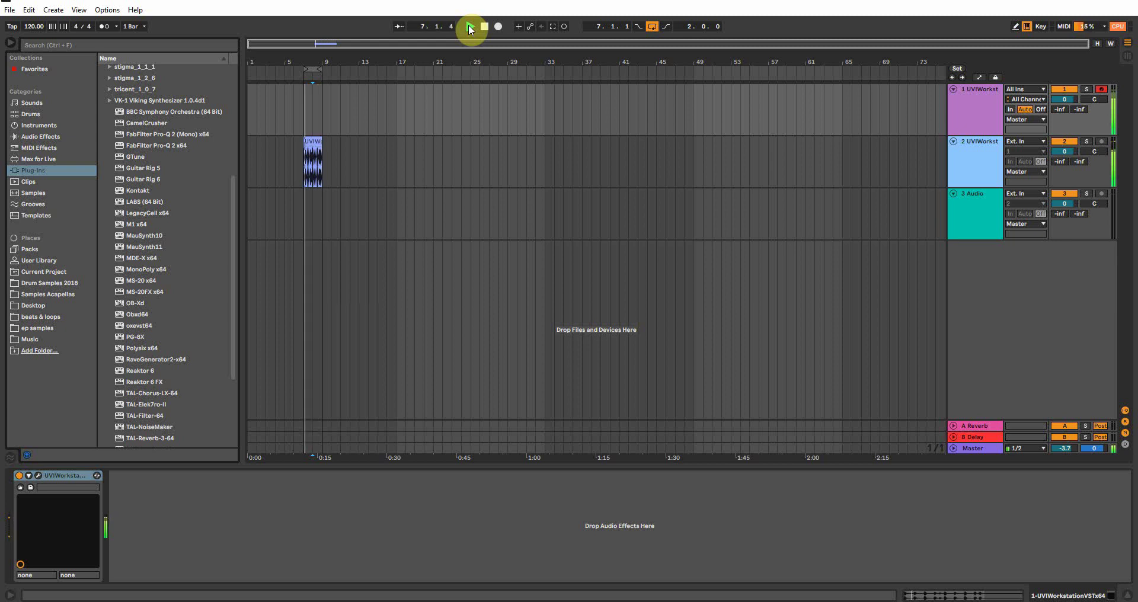
left_click(485, 27)
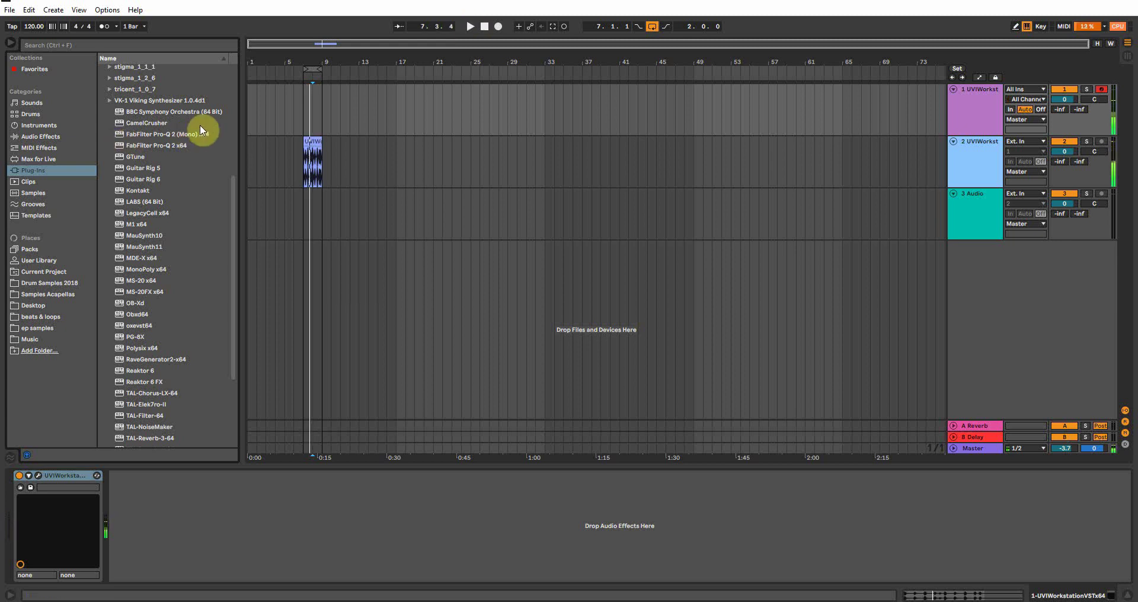
- Reopen the UVI Workstation window on track 1 and load the Bounce Bass patch from 04 Modern Disco
left_click(297, 120)
left_click(38, 476)
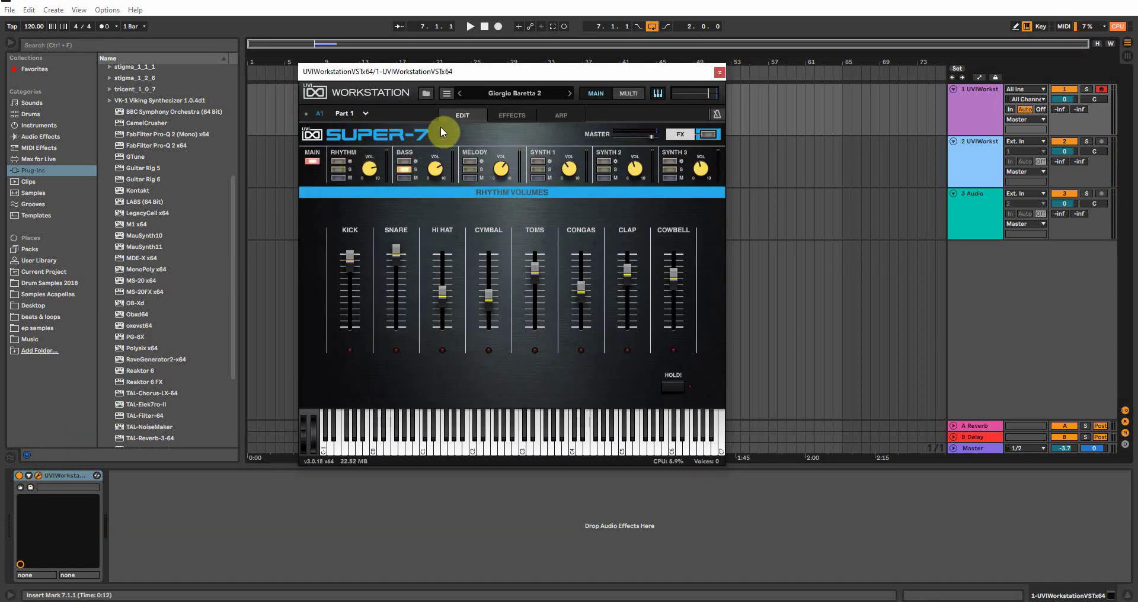
left_click(439, 170)
left_click(447, 94)
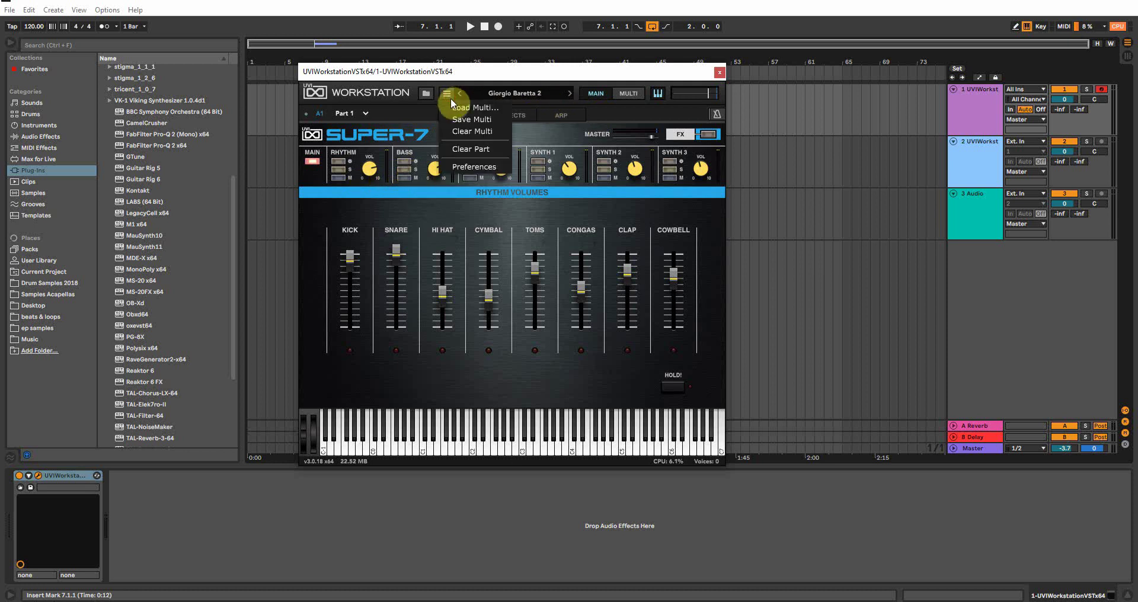
left_click(425, 92)
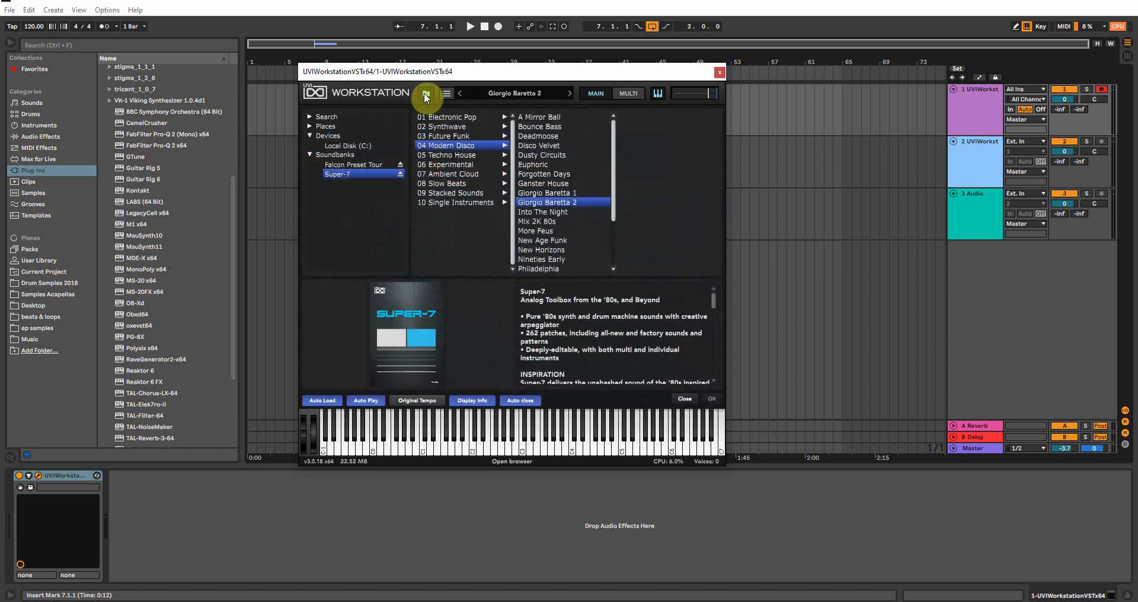
left_click(551, 128)
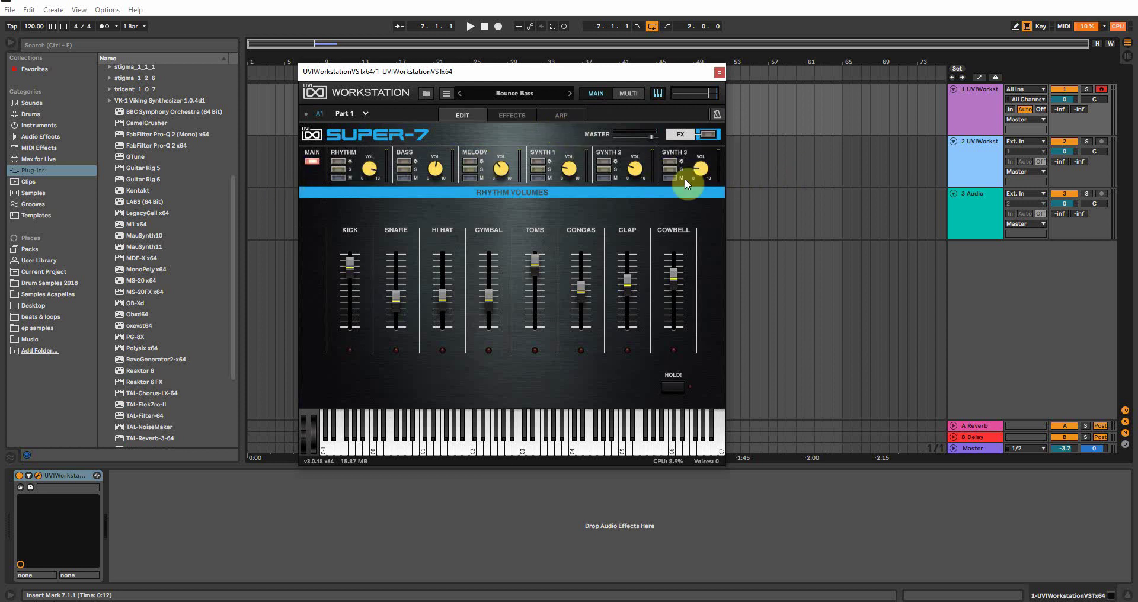
- Open the Synth 2 part, play it, and step forward through the Deadmoose and Disco Velvet patches
left_click(606, 160)
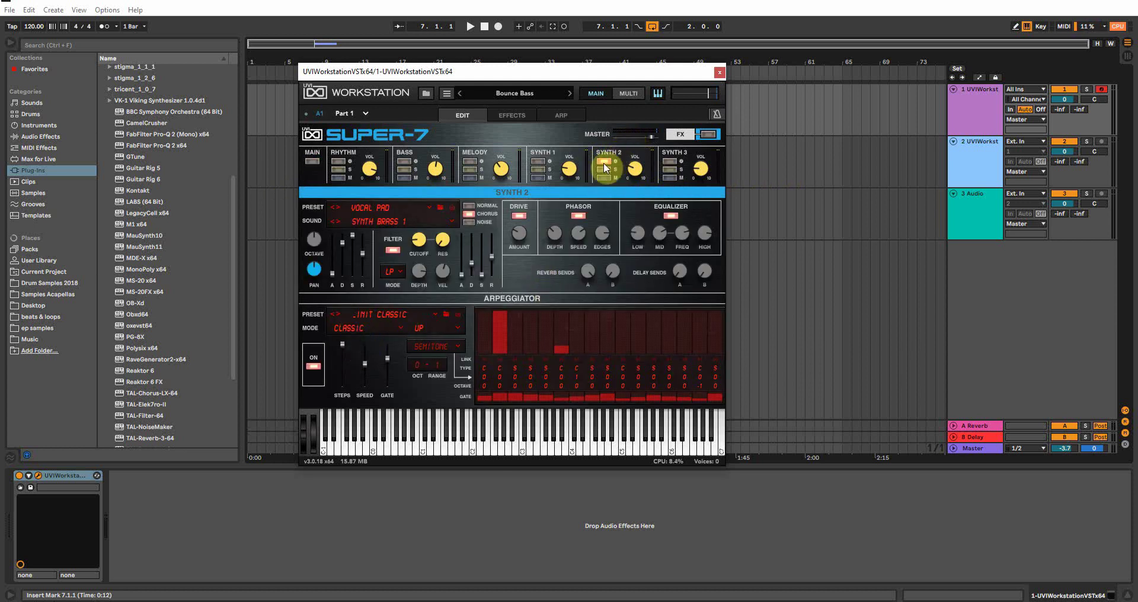
key("h")
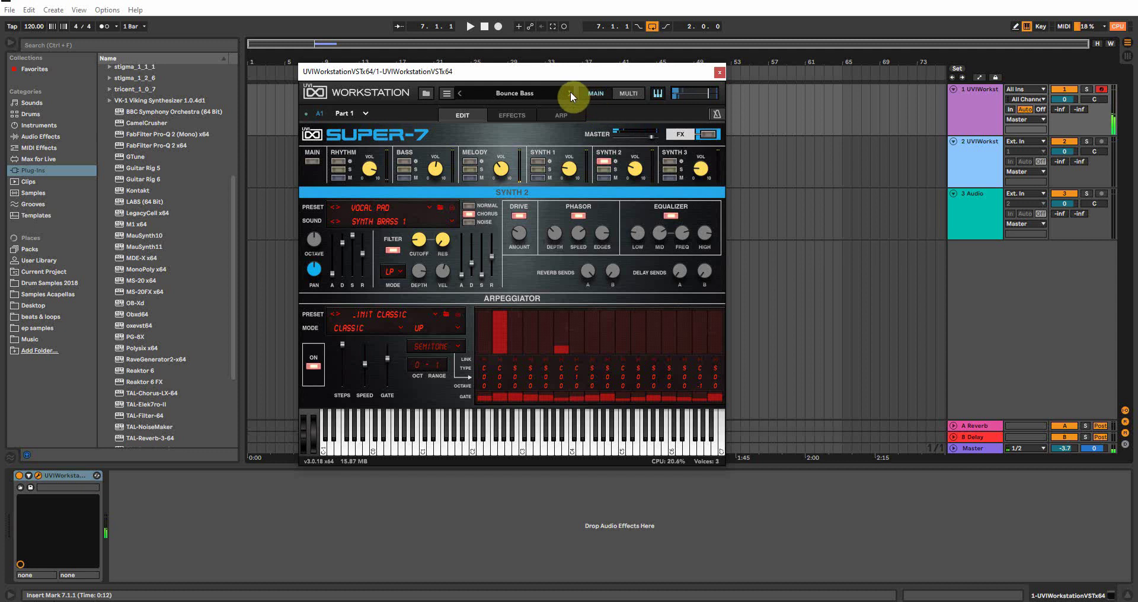
left_click(571, 94)
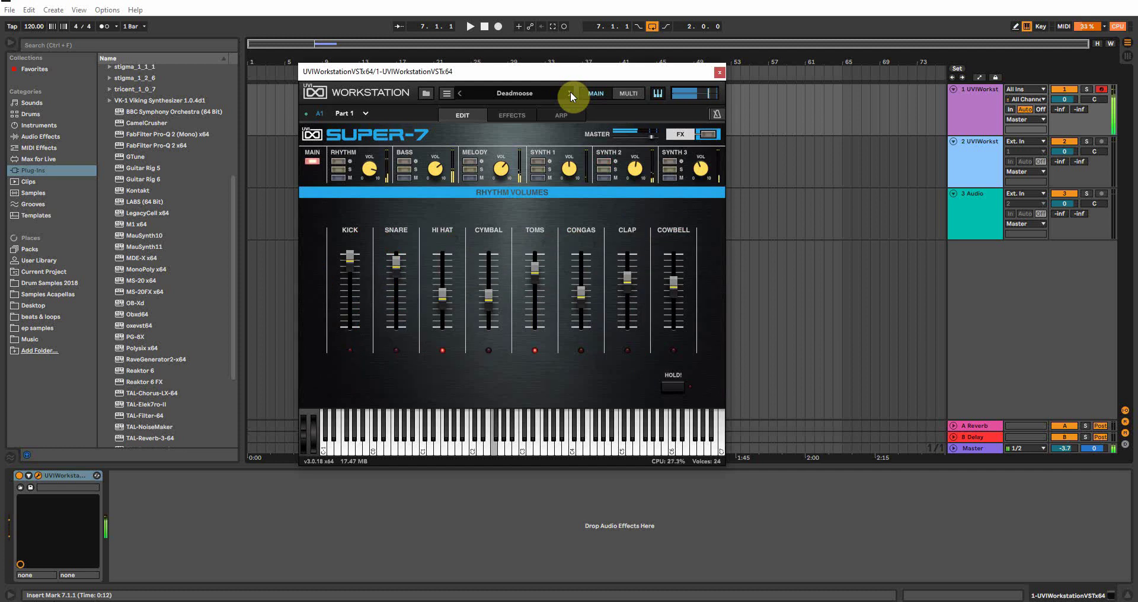
left_click(571, 95)
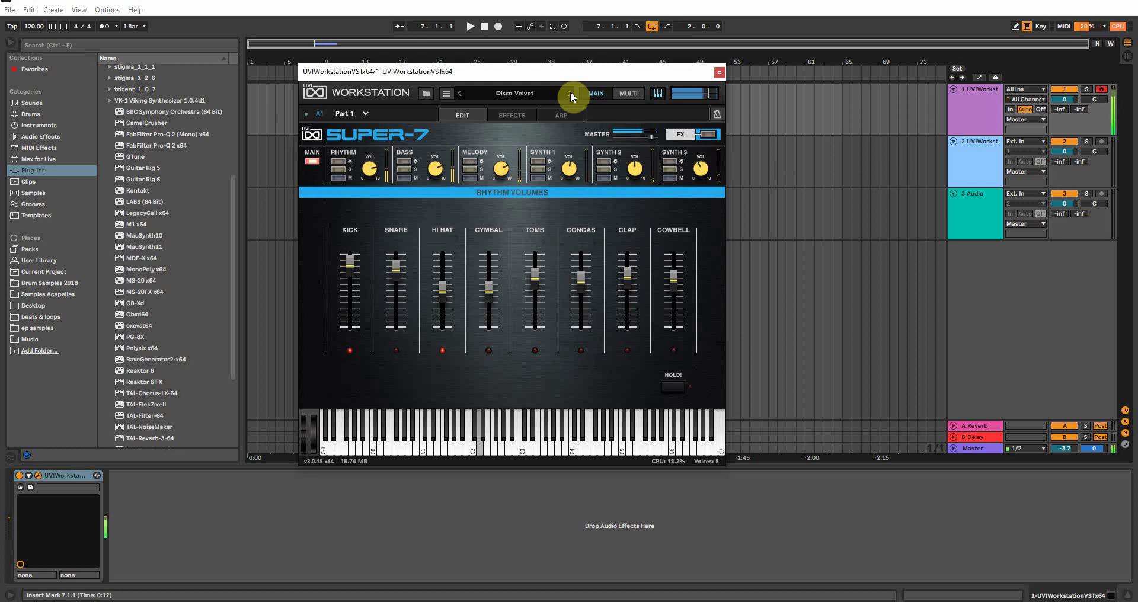
- Step forward through the Dusty Circuits, Euphoric and Forgotten Days patches, auditioning each one
left_click(571, 95)
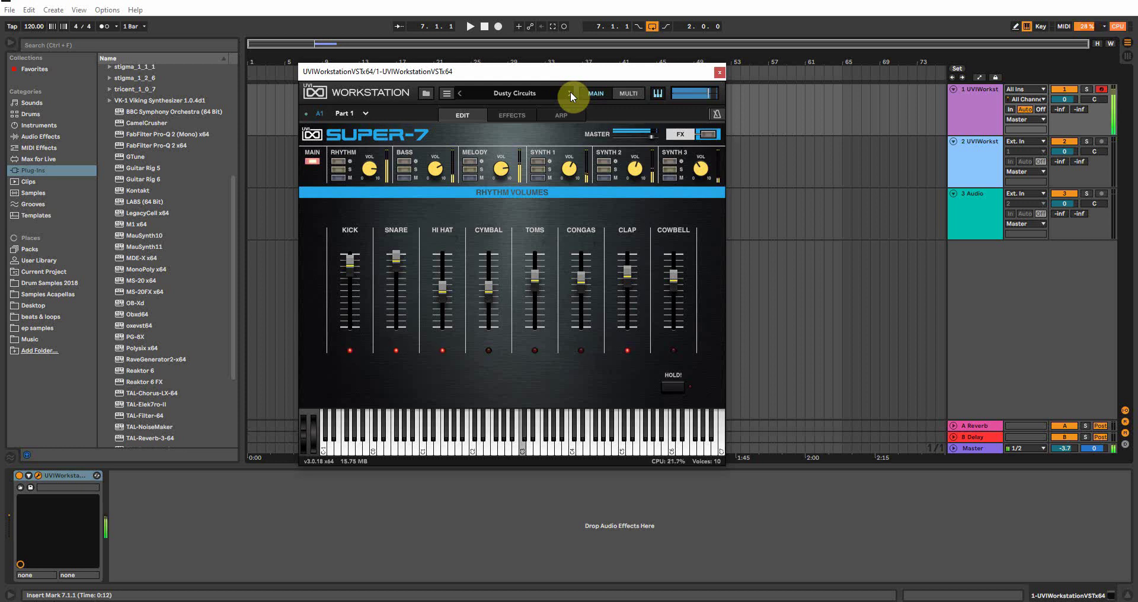
left_click(571, 95)
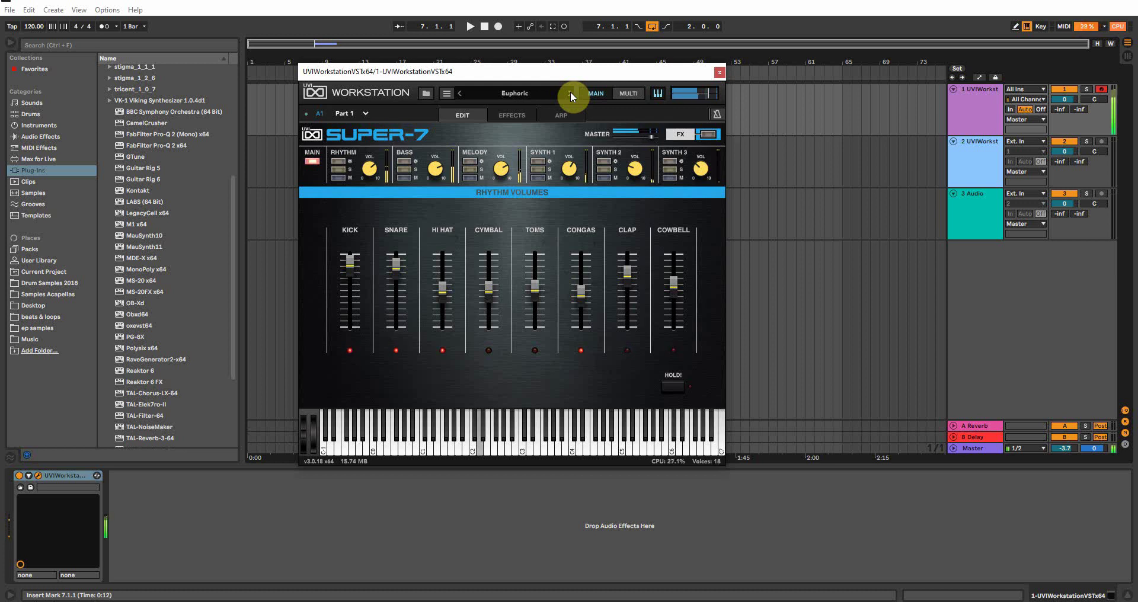
left_click(571, 93)
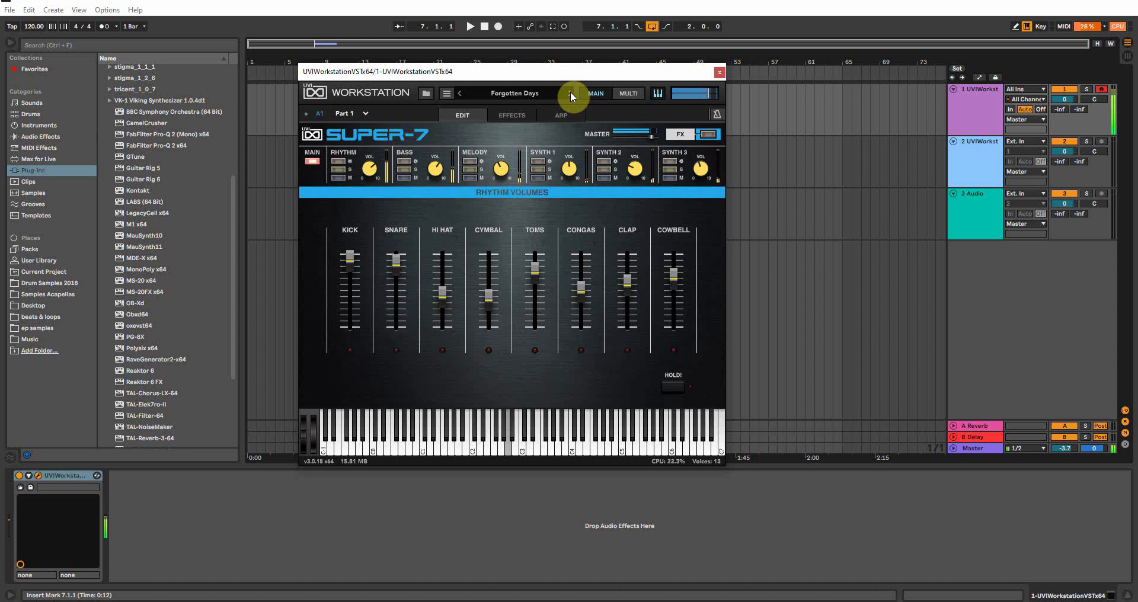
- Examine the Rhythm part of Forgotten Days, reopen the instrument window on track 1, and return to the main Rhythm Volumes page
left_click(338, 161)
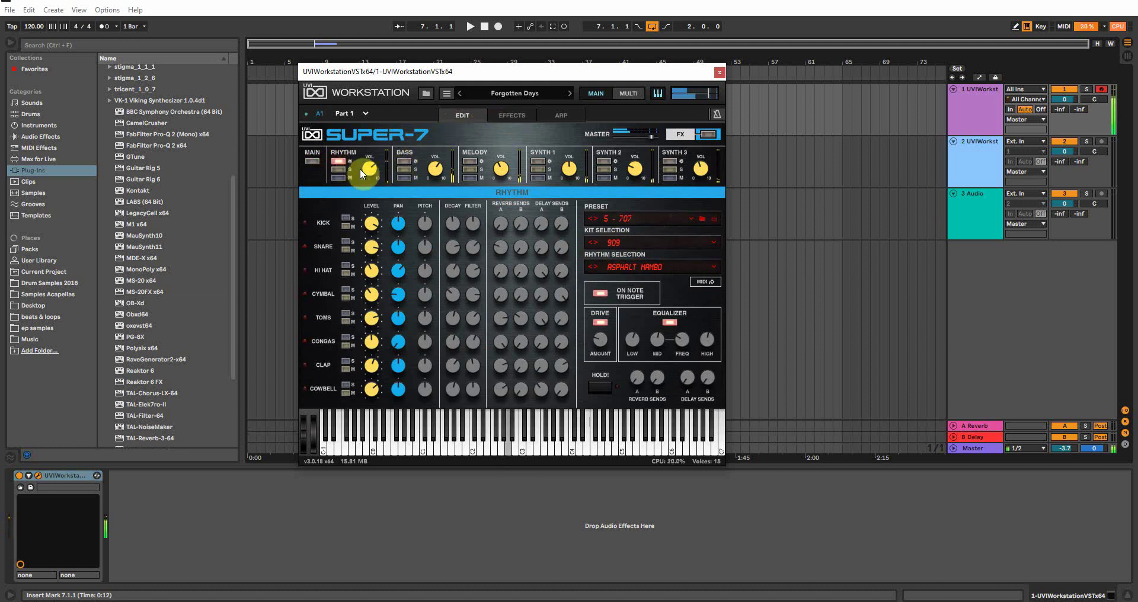
left_click(313, 157)
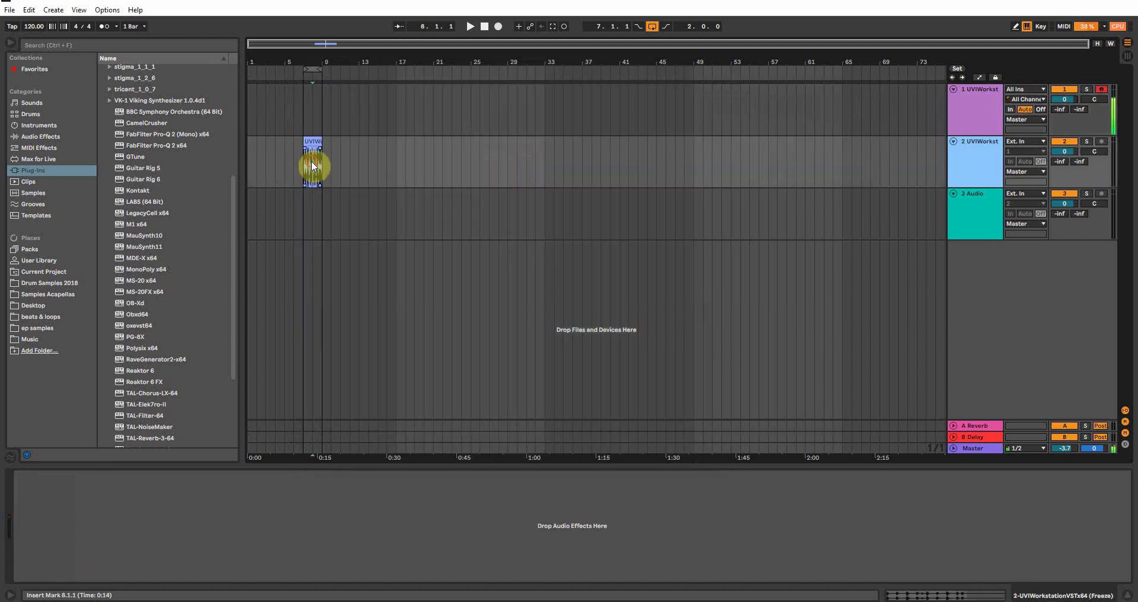
left_click(316, 108)
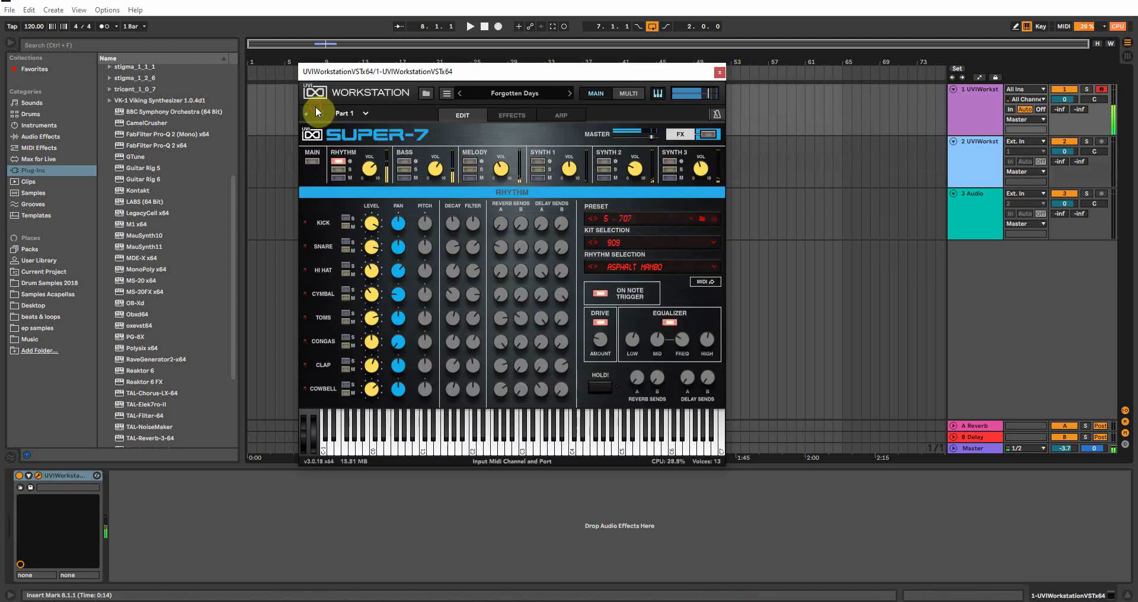
left_click(312, 161)
- Step forward through the Ganster House, Giorgio Baretta 1 and Giorgio Baretta 2 patches, auditioning each one
left_click(581, 99)
left_click(569, 95)
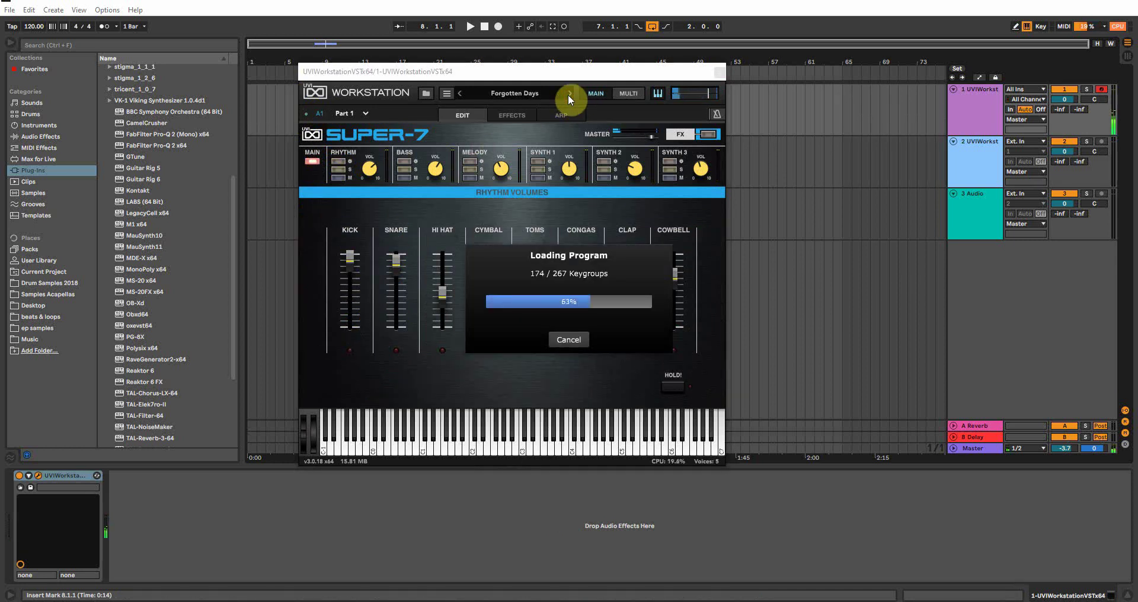
left_click(569, 96)
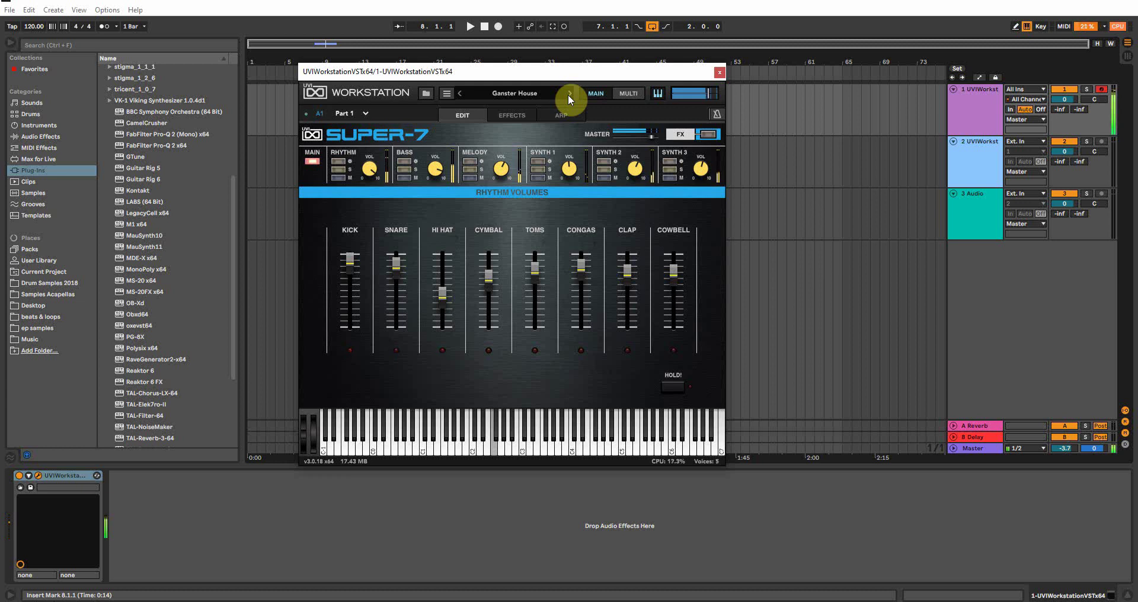
left_click(569, 95)
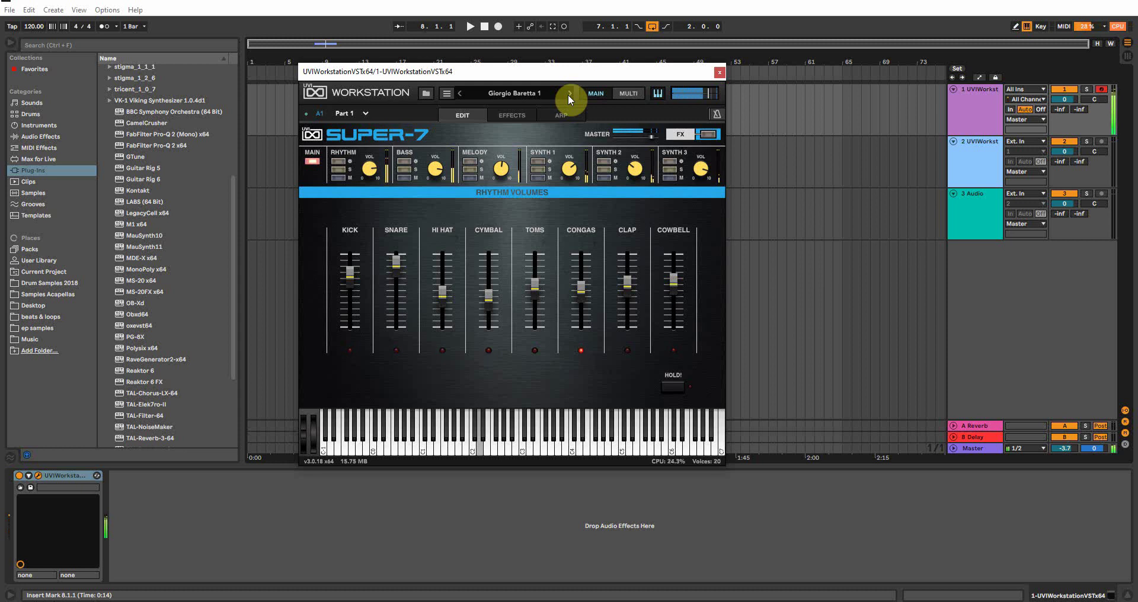
left_click(569, 95)
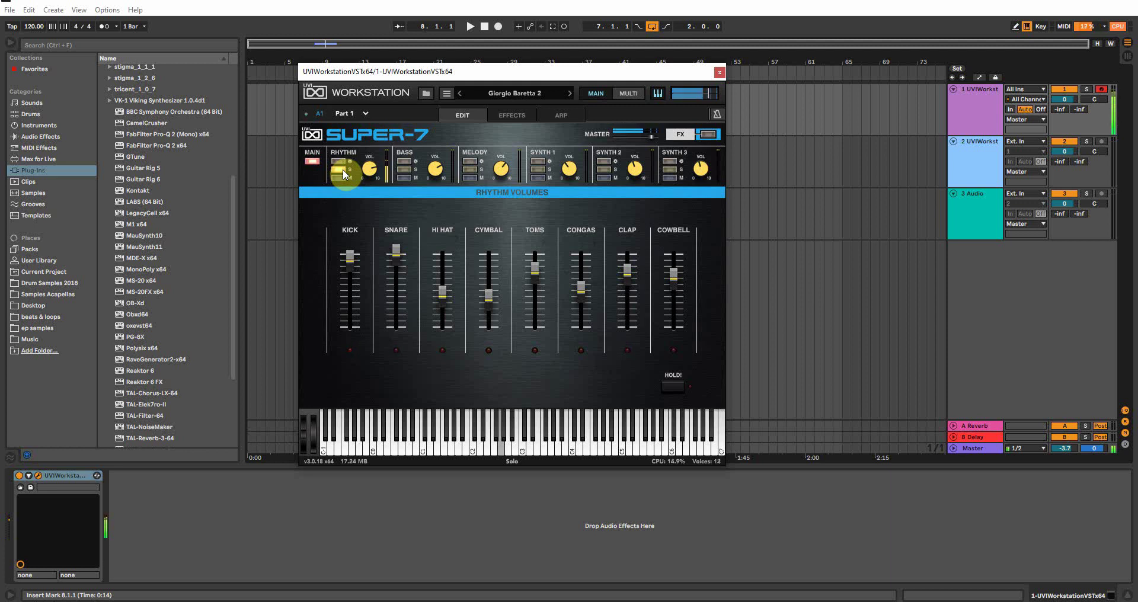
- Solo the Bass part of Giorgio Baretta 2, open its settings and sweep the filter cutoff
left_click(401, 169)
left_click(402, 162)
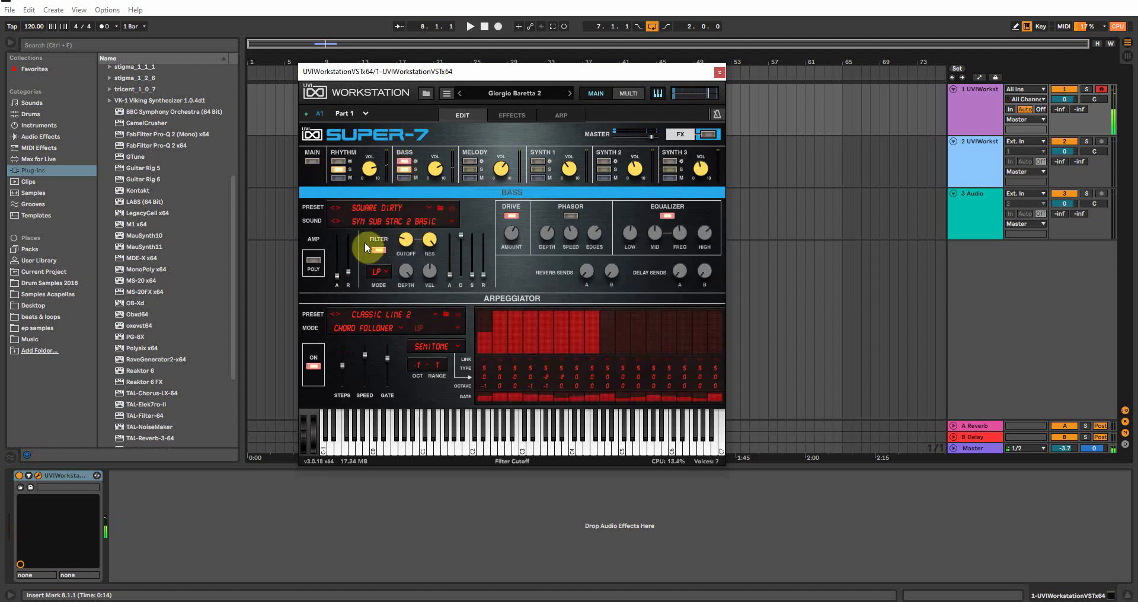
left_click_drag(405, 244, 406, 266)
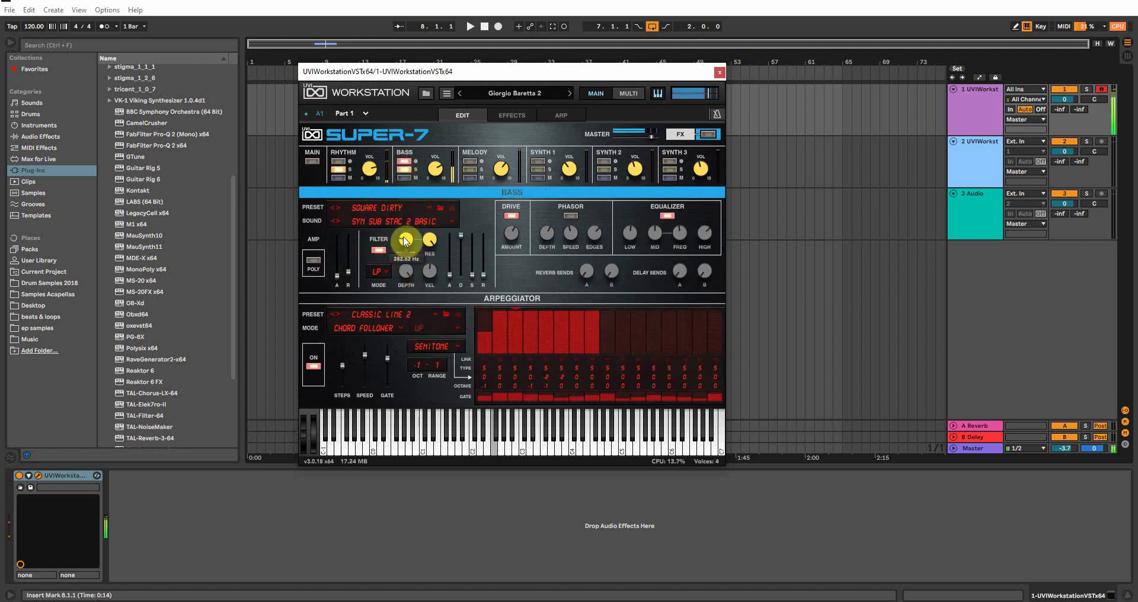
- Switch off the Bass part's filter, enable Poly and turn the cutoff to about 2.34 kHz
left_click(382, 251)
left_click(313, 259)
left_click_drag(405, 244, 403, 240)
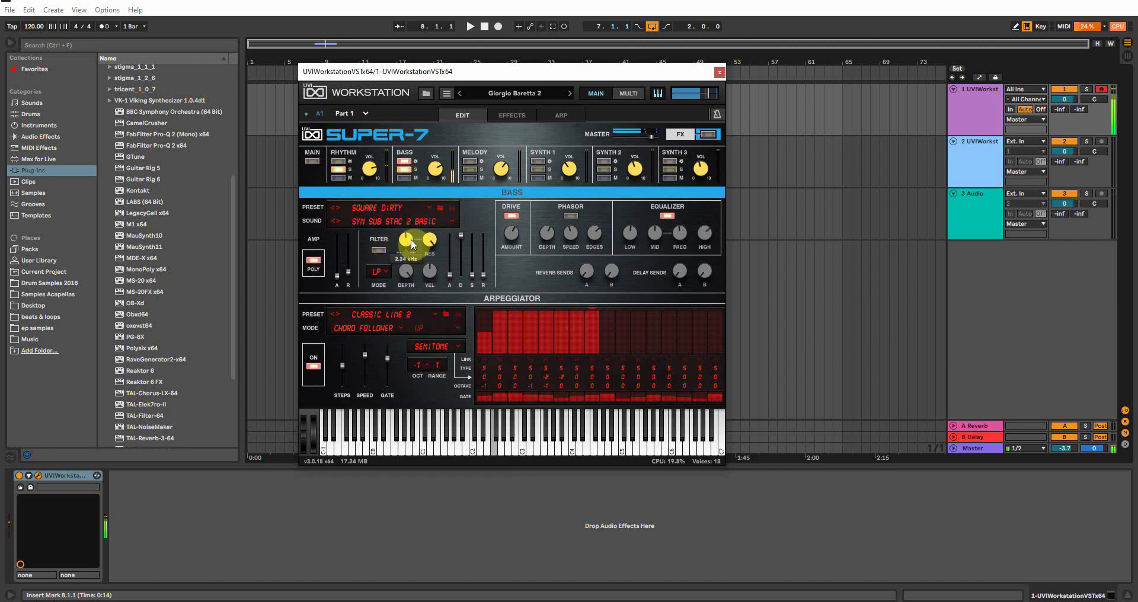
- Turn on the Bass part's Phasor and adjust its depth while playing
left_click_drag(556, 233, 552, 191)
left_click(567, 240)
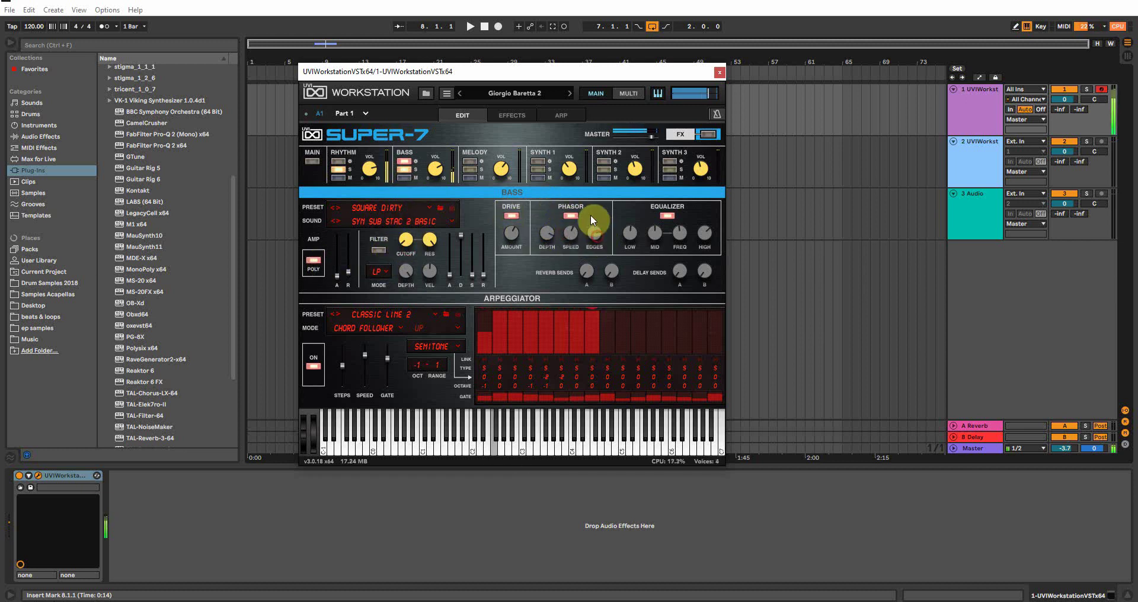
left_click_drag(547, 234, 547, 272)
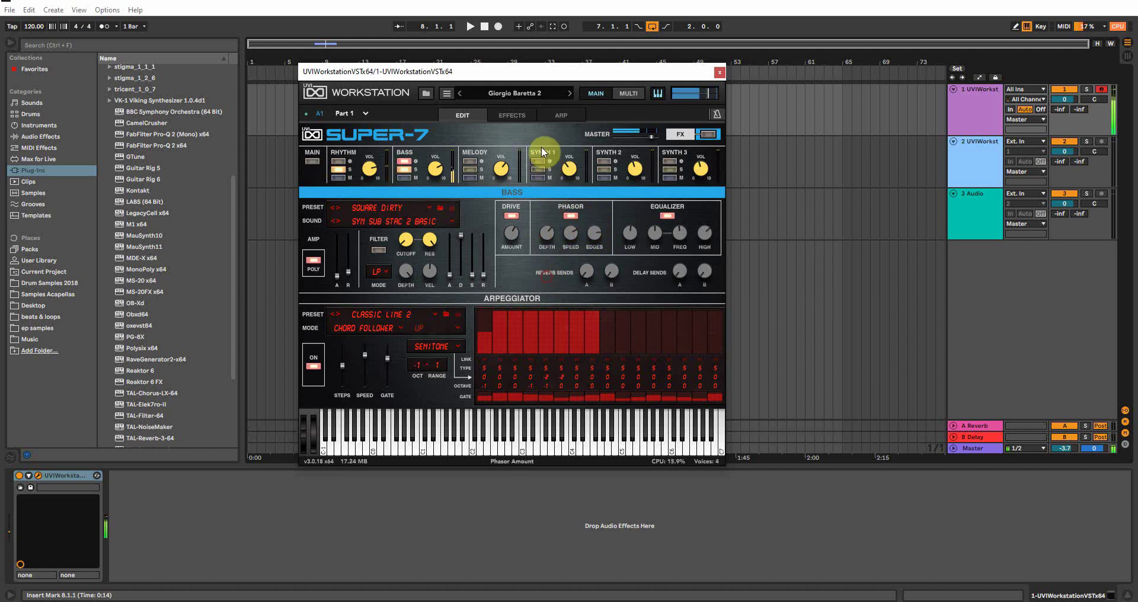
- Audition the Into The Night and Mix 2K 80s patches, briefly toggling the Rhythm part's isolation on the latter
left_click(569, 93)
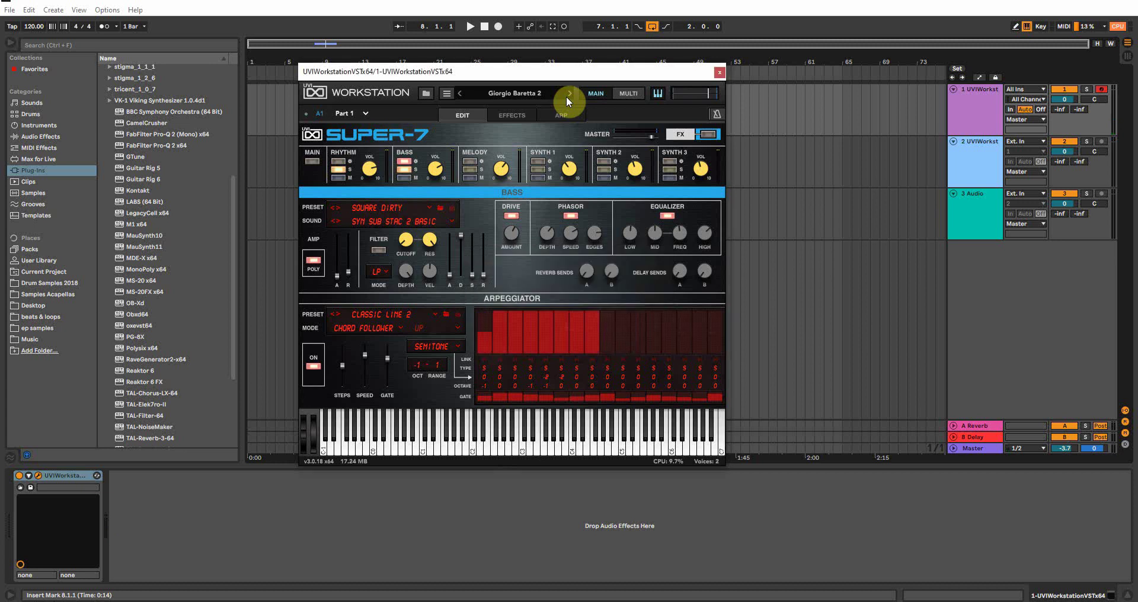
key("a")
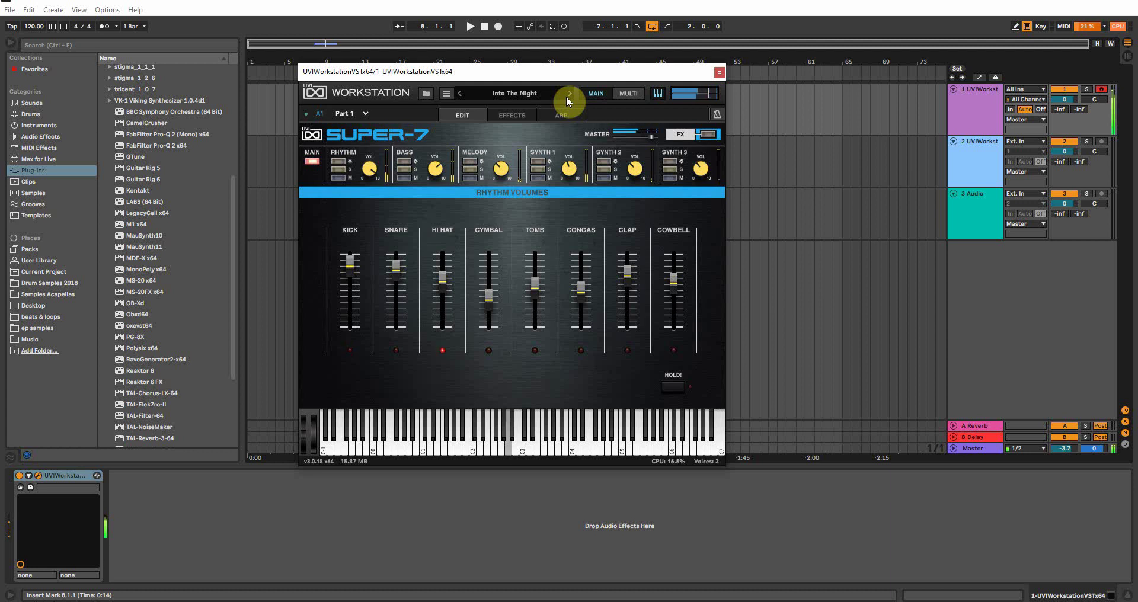
left_click(570, 96)
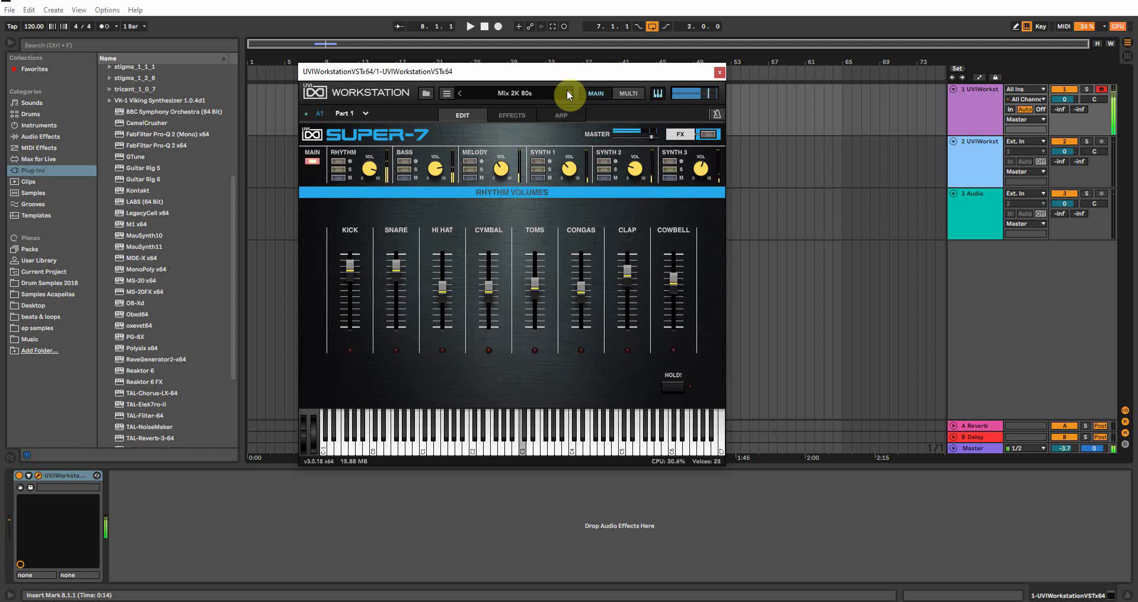
left_click(338, 173)
left_click(338, 171)
- Step forward from Mix 2K 80s to the New Age Funk patch, playing notes along the way
left_click(568, 93)
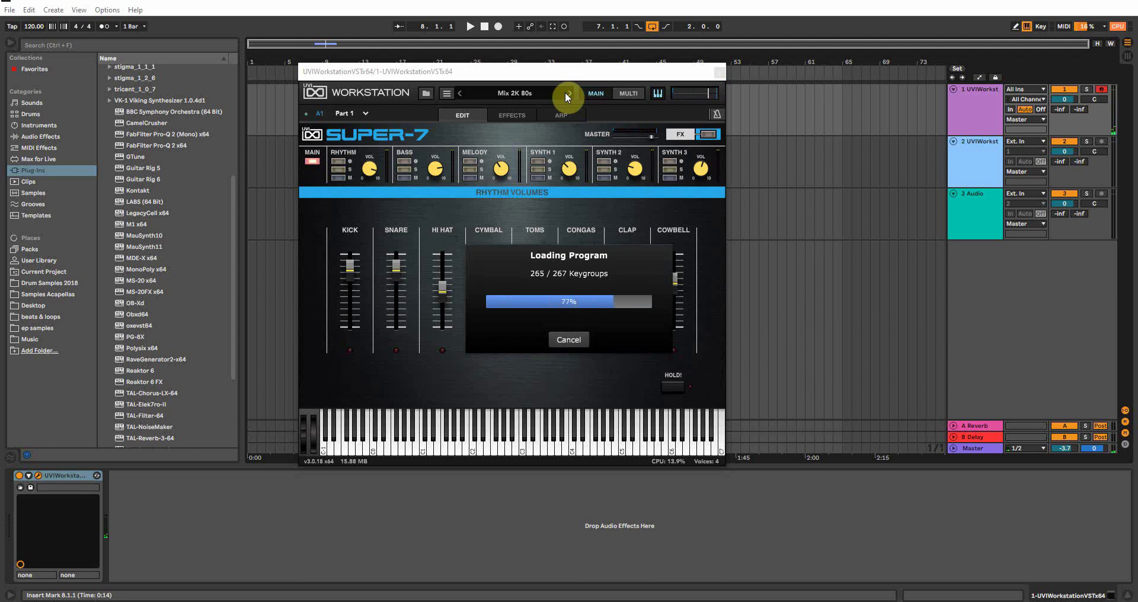
key("h")
key("d")
left_click(568, 95)
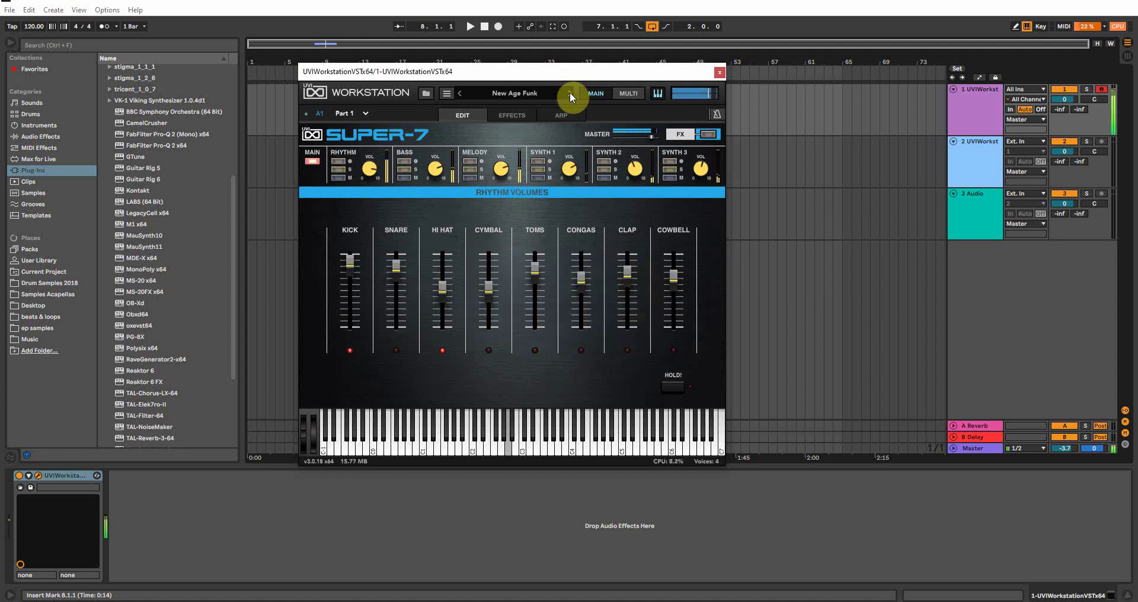
- Audition New Age Funk's Synth 1 and Melody parts by toggling their solos and muting Melody
left_click(545, 169)
left_click(477, 168)
left_click(470, 168)
left_click(472, 178)
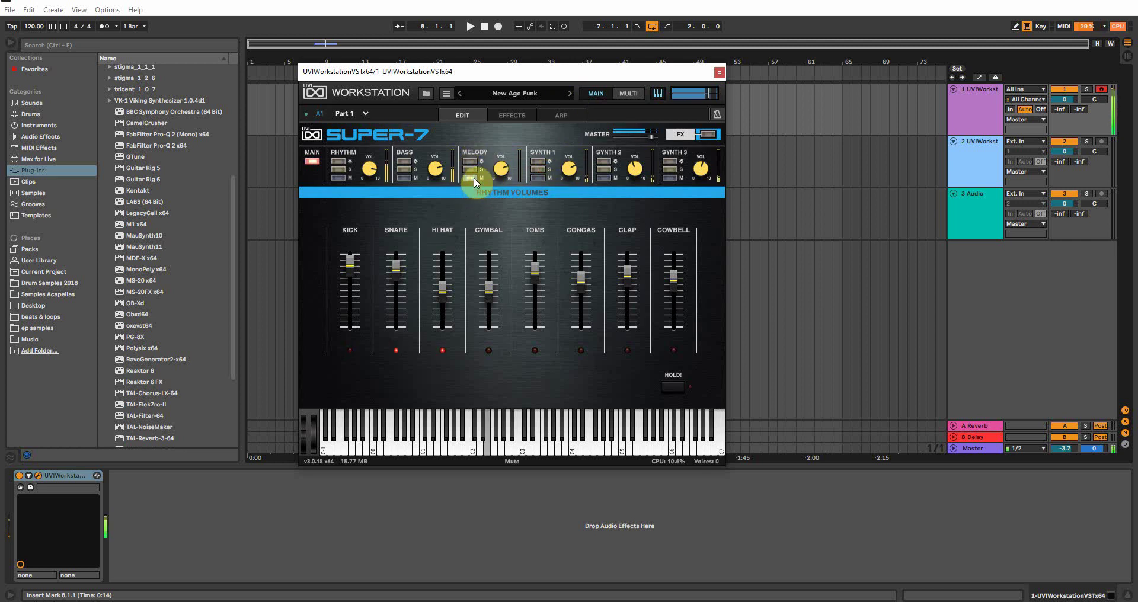
left_click(546, 166)
- Load the New Horizons patch, play it with Melody and Synth 1 muted, and solo the Bass part
left_click(572, 95)
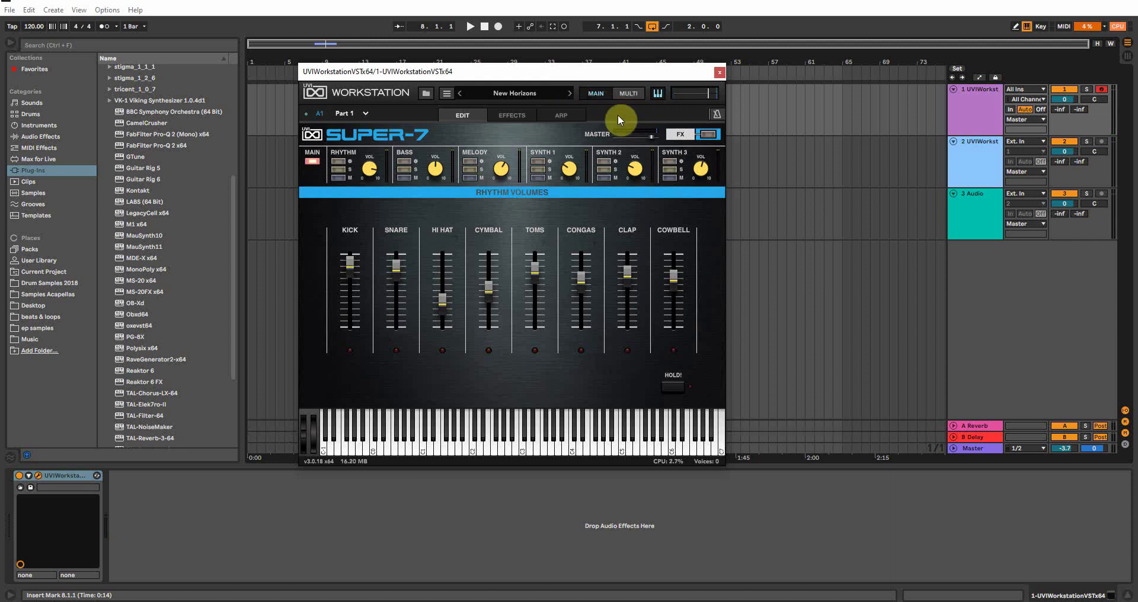
key("g")
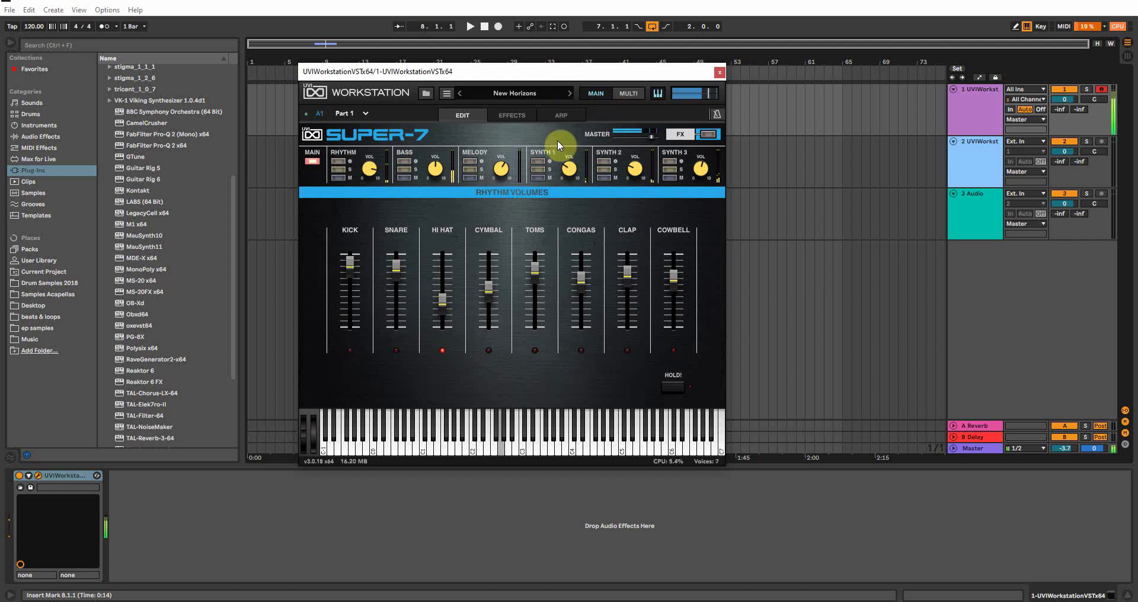
left_click(469, 178)
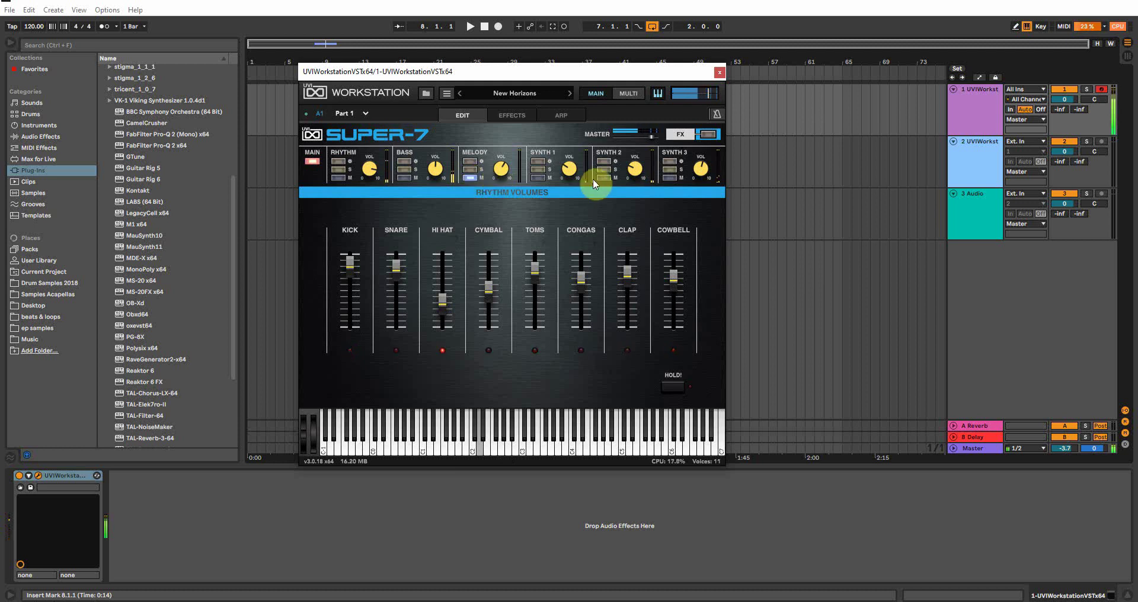
left_click(538, 177)
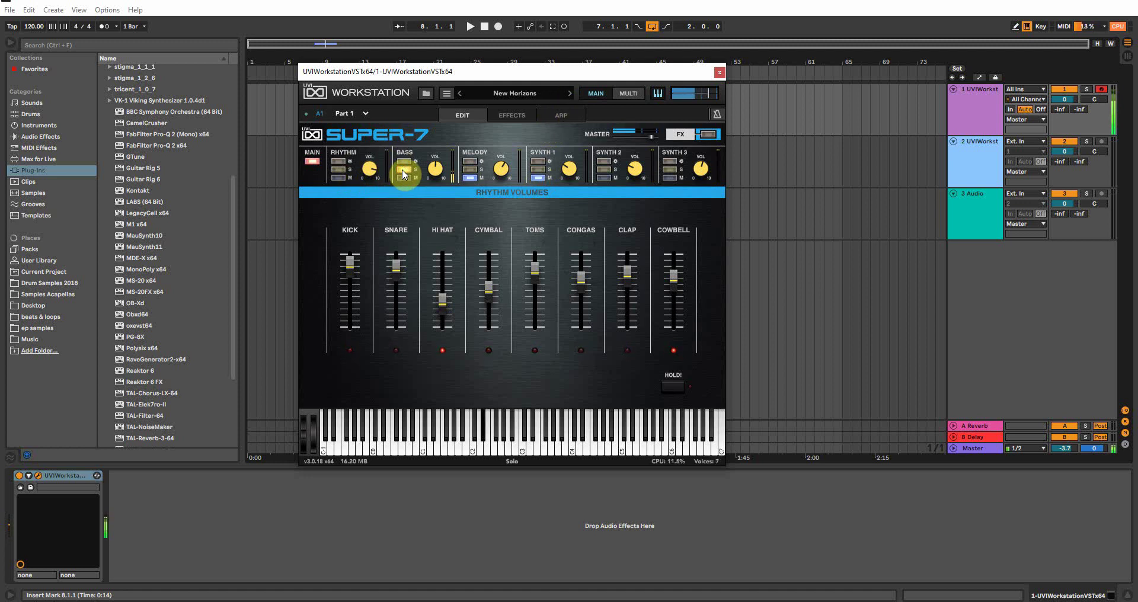
- Load the Nineties Early patch and play it
left_click(570, 95)
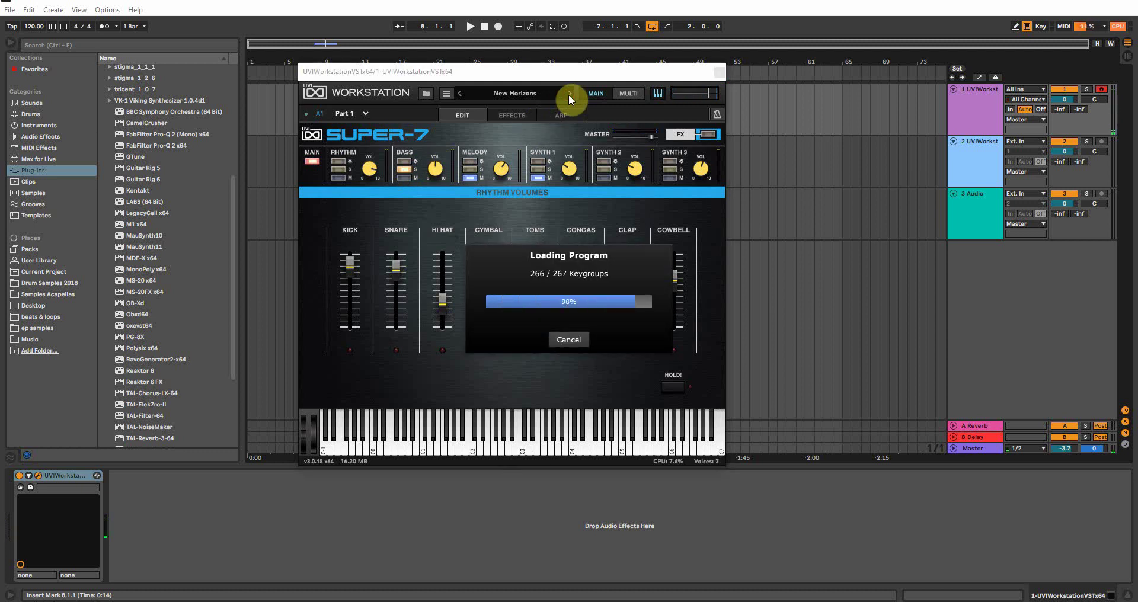
key("g")
key("d")
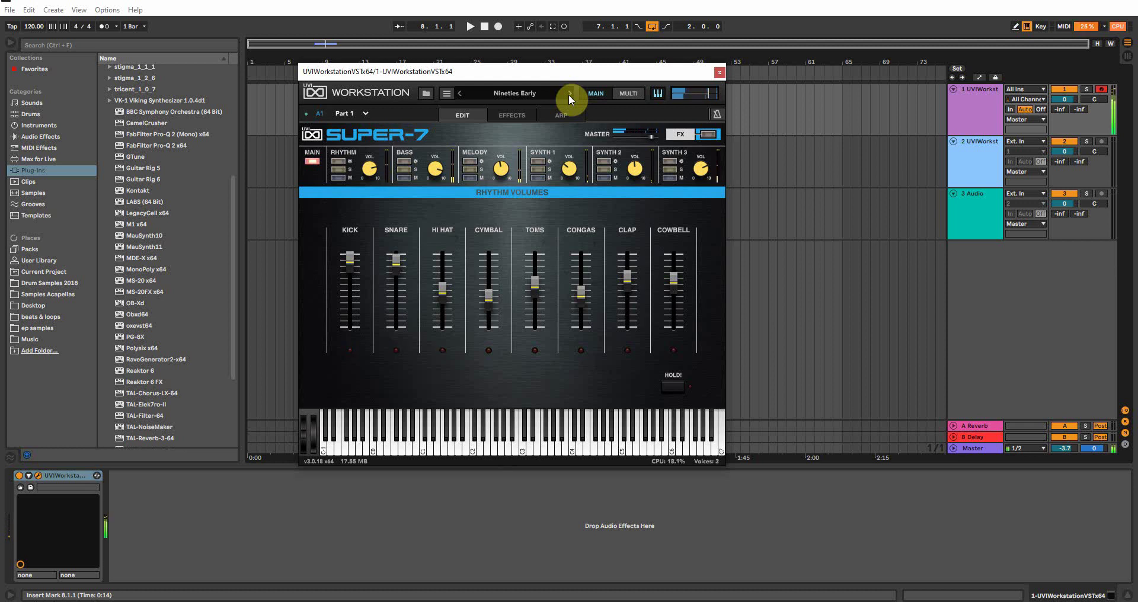
- Load the Philadelphia patch, play it, and toggle the Rhythm part's solo
left_click(569, 99)
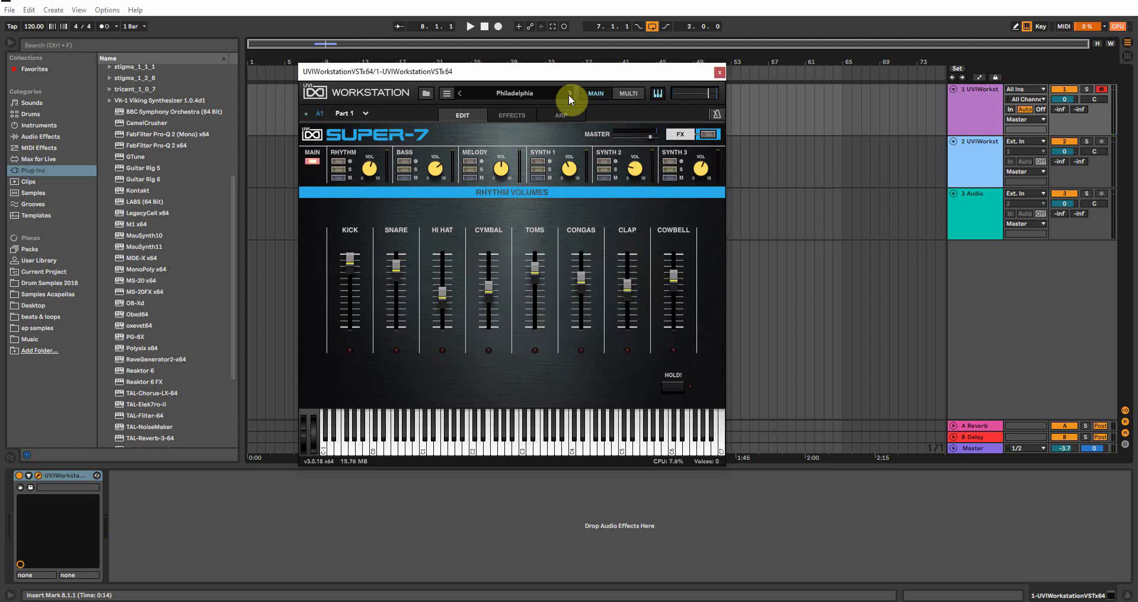
key("a")
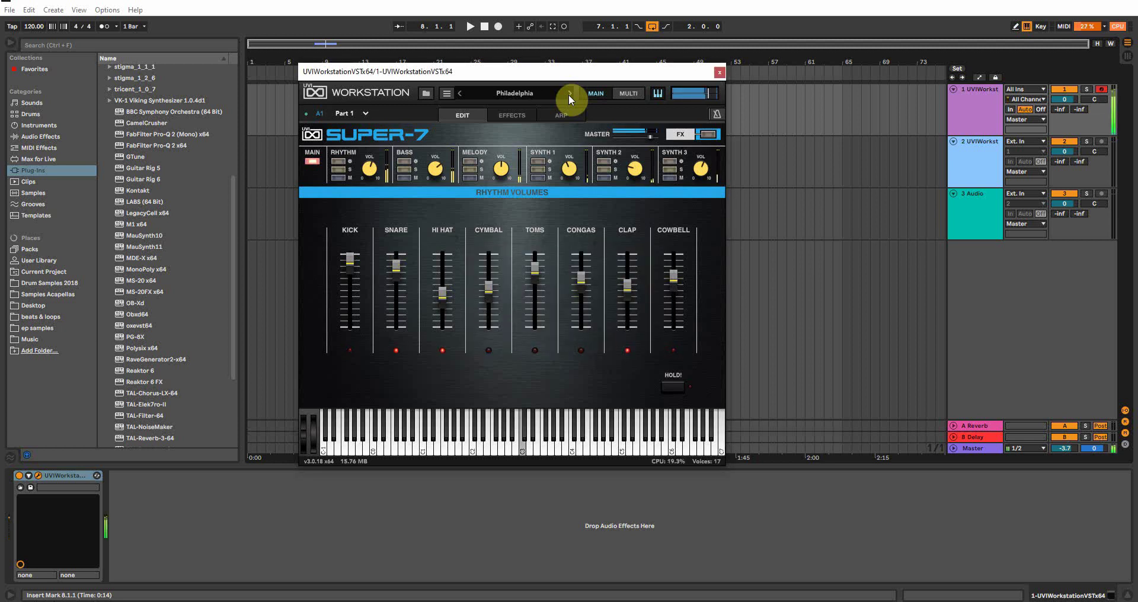
left_click(338, 170)
key("h")
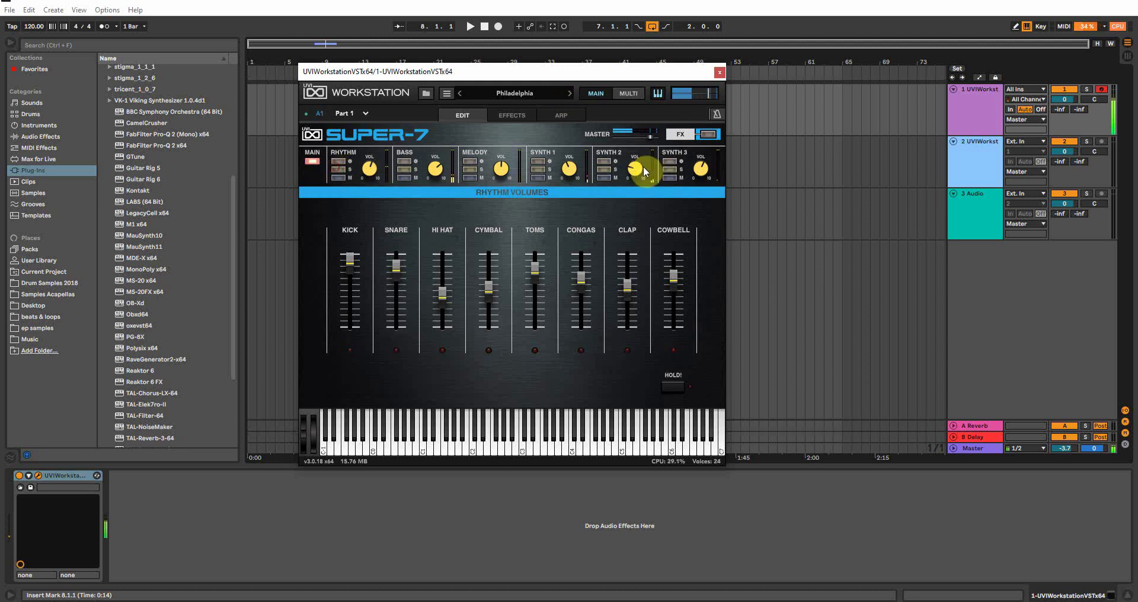
- Step forward through the Pro MKS 24, Rob Ubbly, Roller Disco, Sort It Out and That Classic Arp patches, auditioning each
left_click(570, 94)
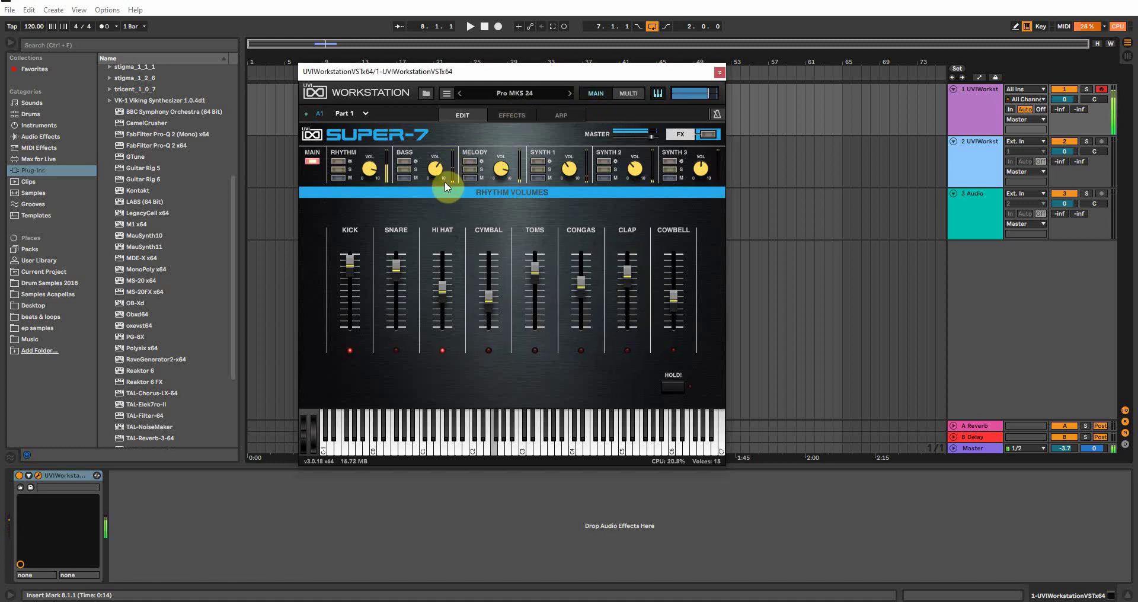
left_click(570, 92)
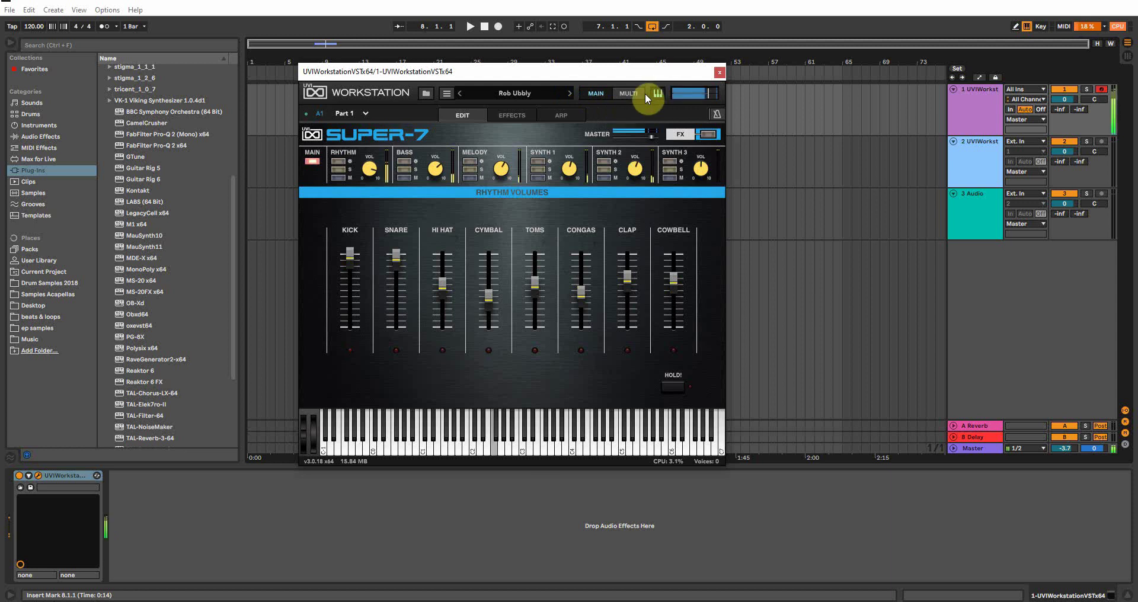
left_click(570, 94)
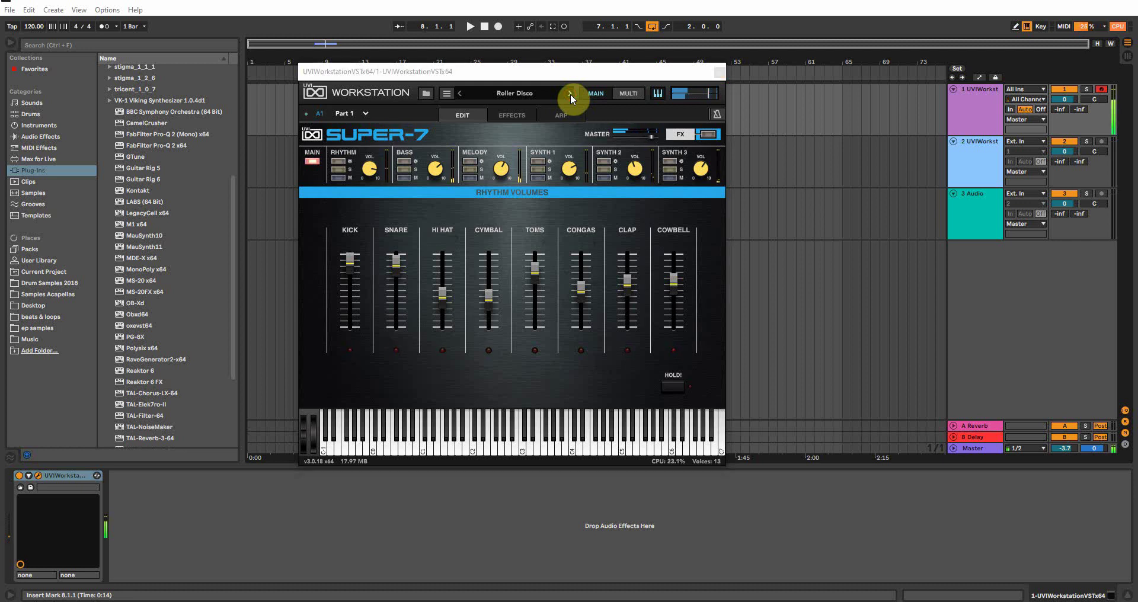
left_click(571, 94)
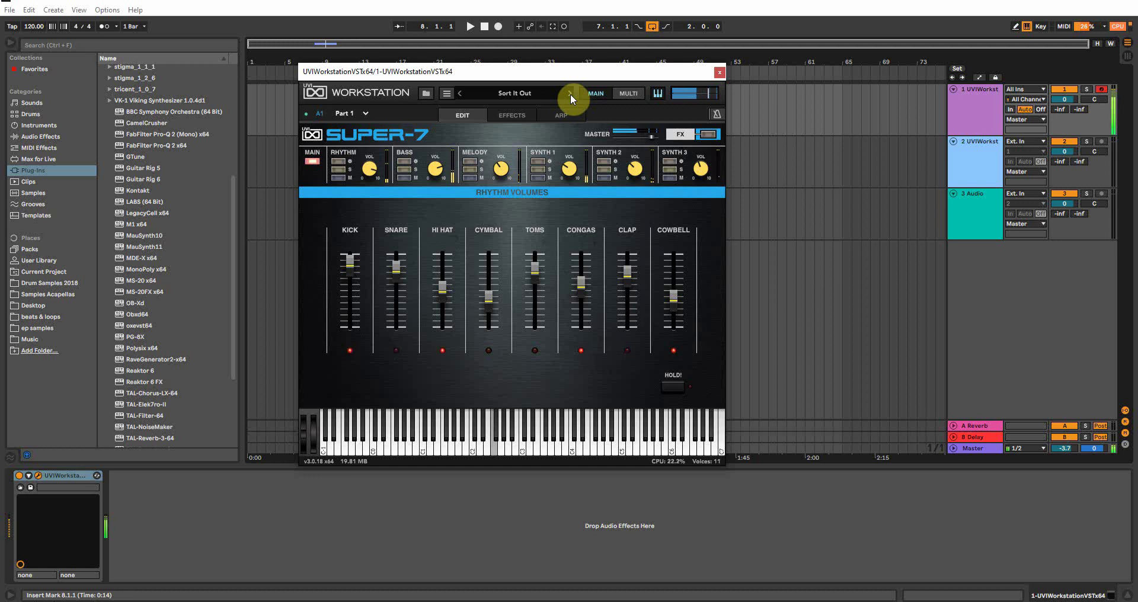
left_click(570, 93)
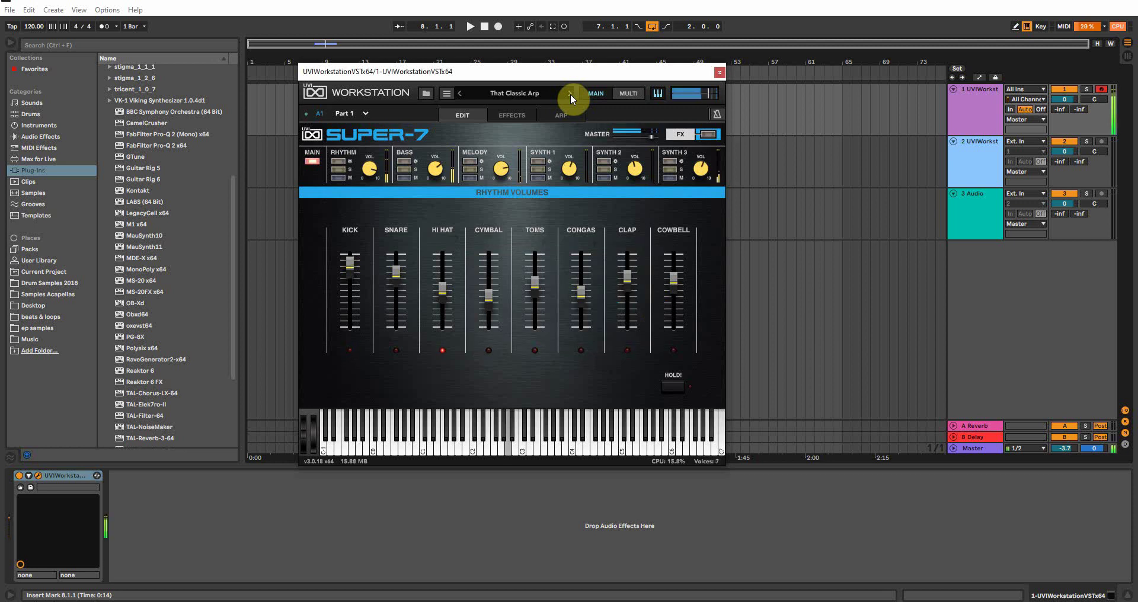
- Solo the Melody and Bass parts of That Classic Arp, play them, and look over the global effects section
left_click(470, 169)
left_click(407, 169)
left_click(705, 135)
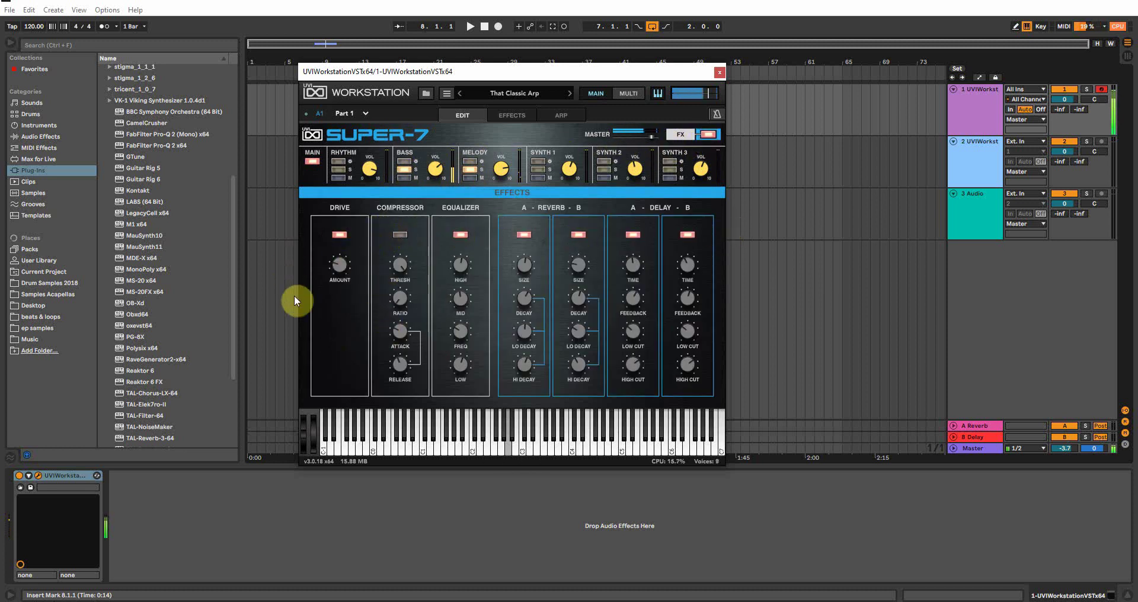
mouse_move(335, 263)
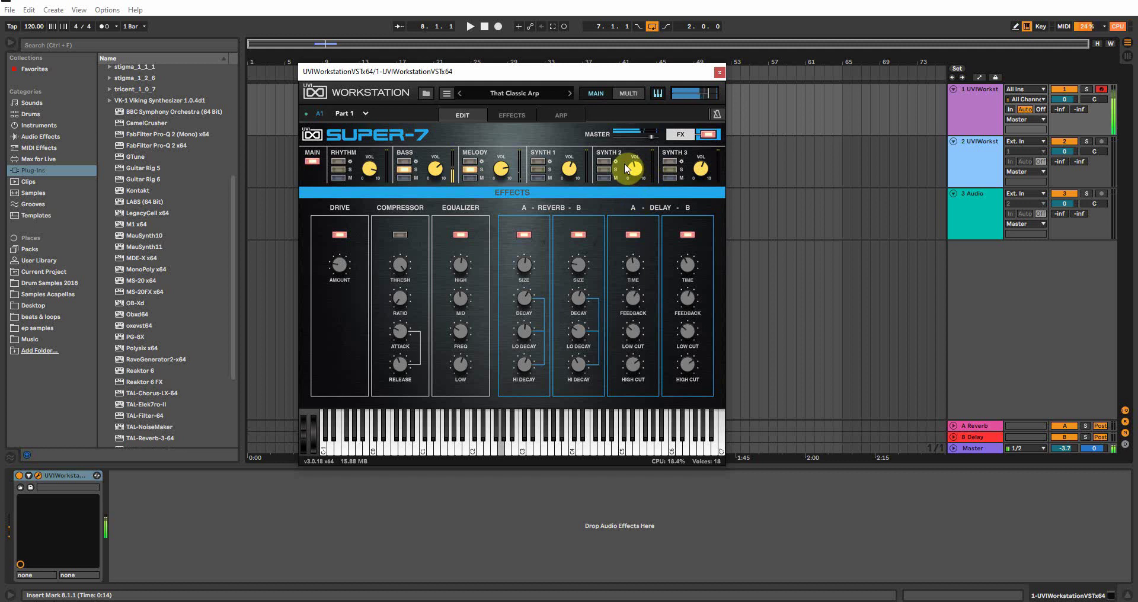
left_click(706, 134)
- Open the Bass part's settings, lower several velocity steps across its arpeggiator pattern, and play the result
left_click(404, 162)
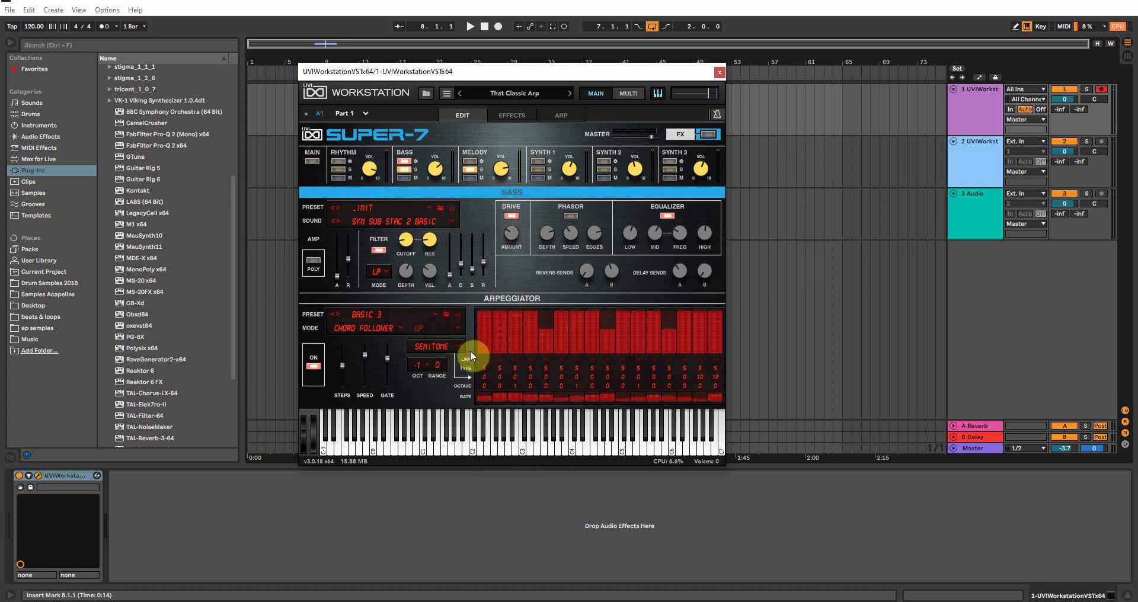
mouse_move(499, 324)
left_mouse_down()
mouse_move(503, 355)
mouse_move(531, 356)
left_mouse_up()
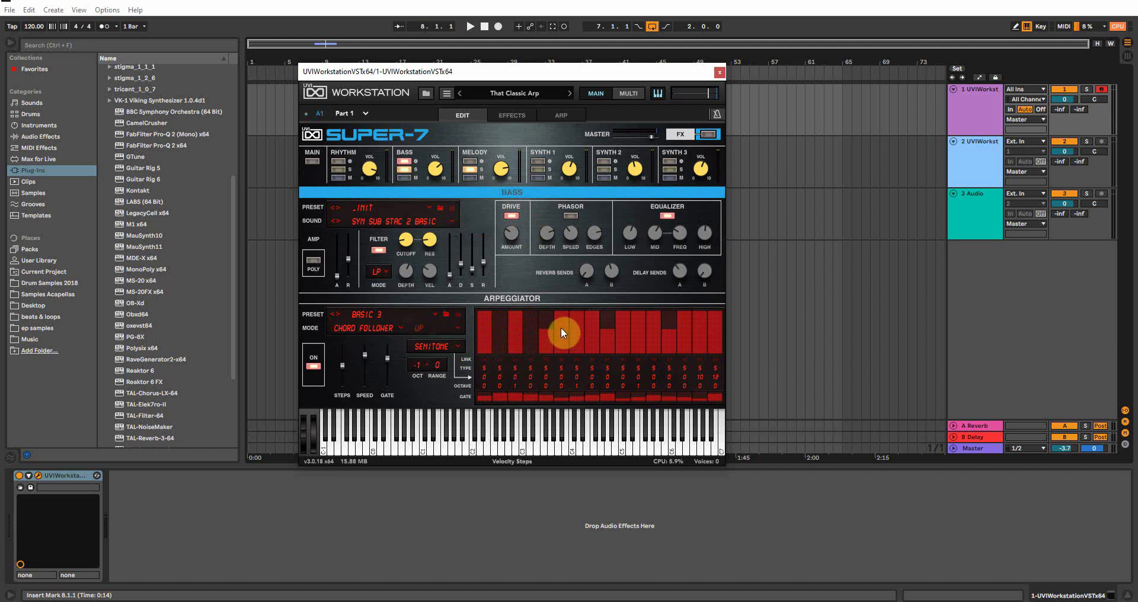
left_click_drag(575, 317, 576, 356)
left_click_drag(638, 330, 635, 384)
left_click_drag(697, 321, 697, 398)
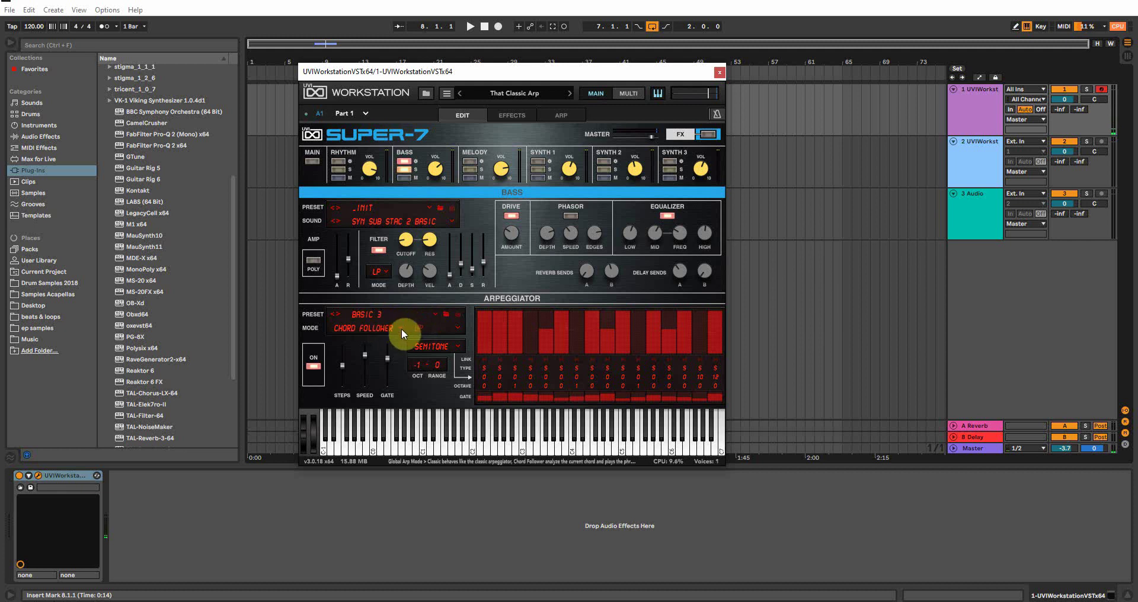
- Step the Bass arpeggiator forward through the Basic 4, Basic 5 and Classic Line 1 presets while playing
left_click(339, 315)
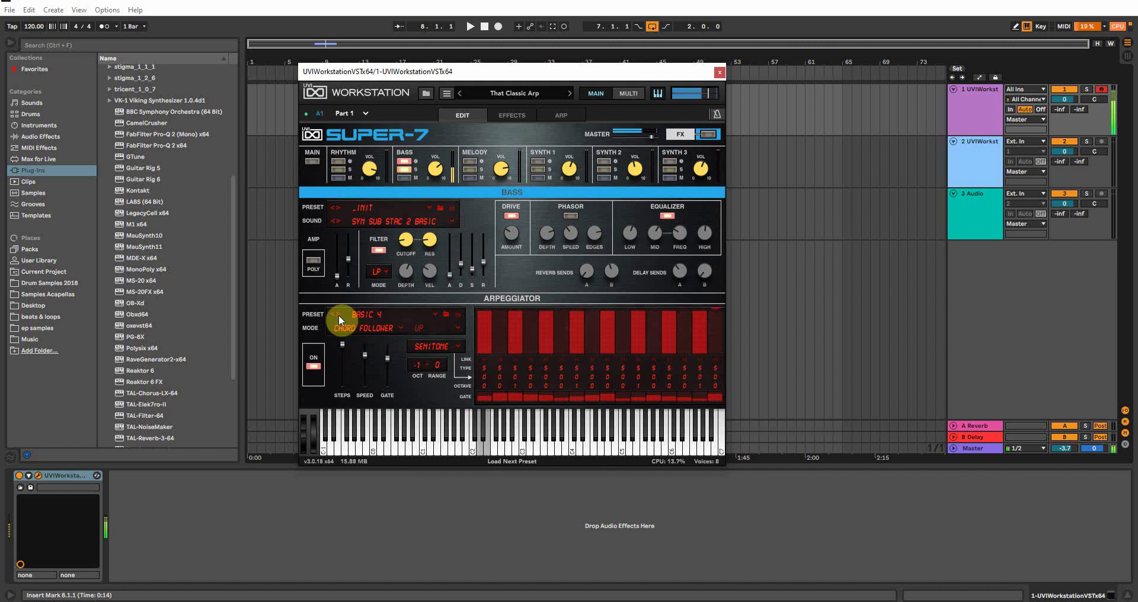
left_click(339, 314)
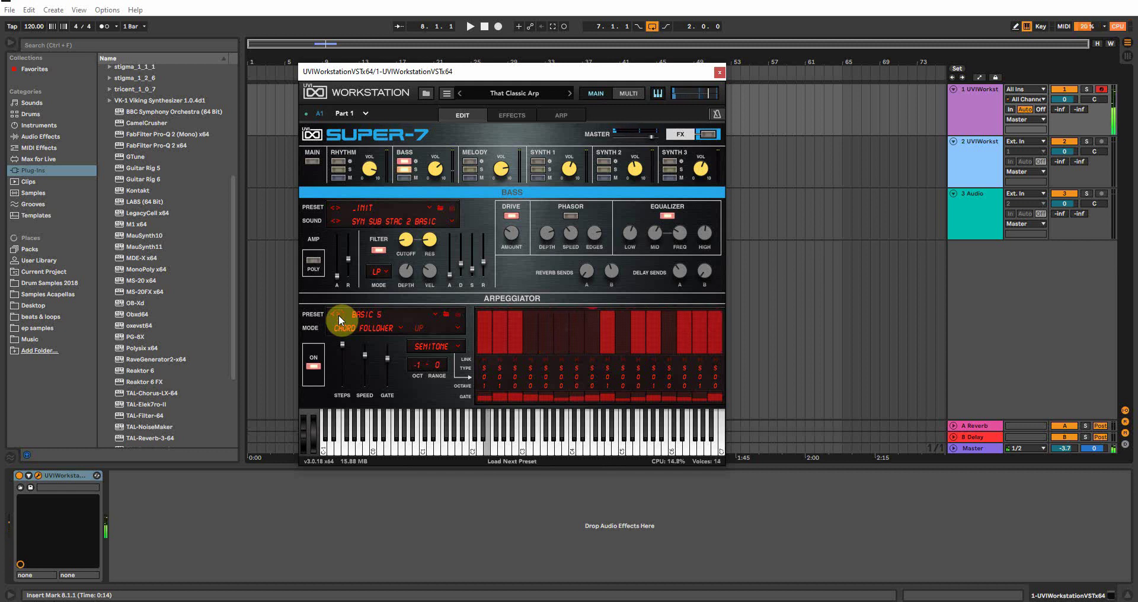
left_click(339, 315)
- Audition the Bass arpeggiator presets Prophet Chords 6 from Super-7 Chords and Under Smog from Super-7 Melodic
left_click(351, 317)
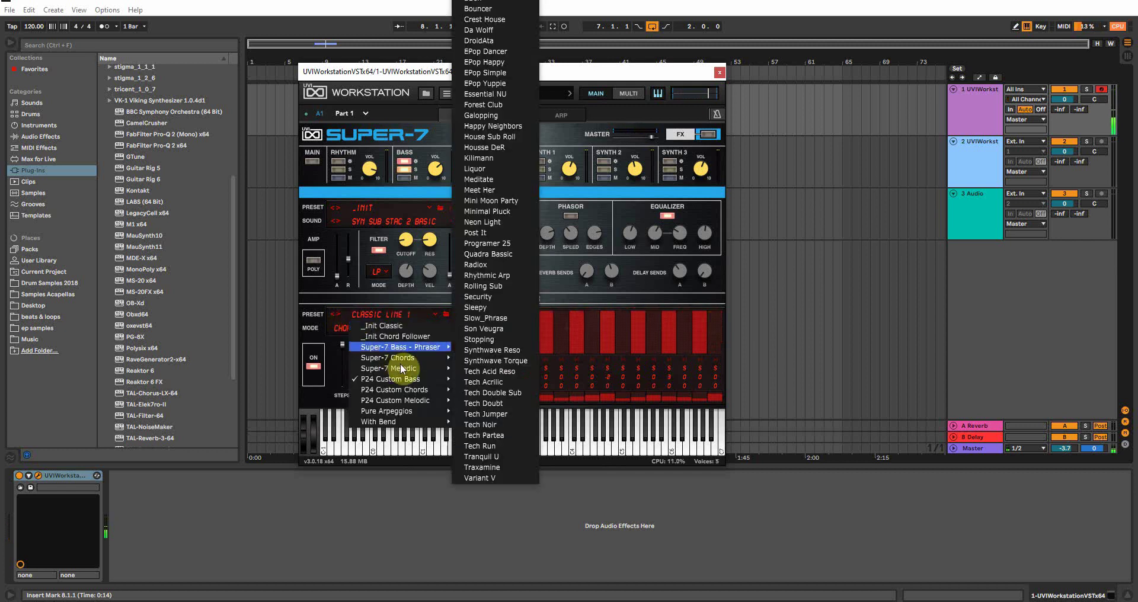
mouse_move(419, 357)
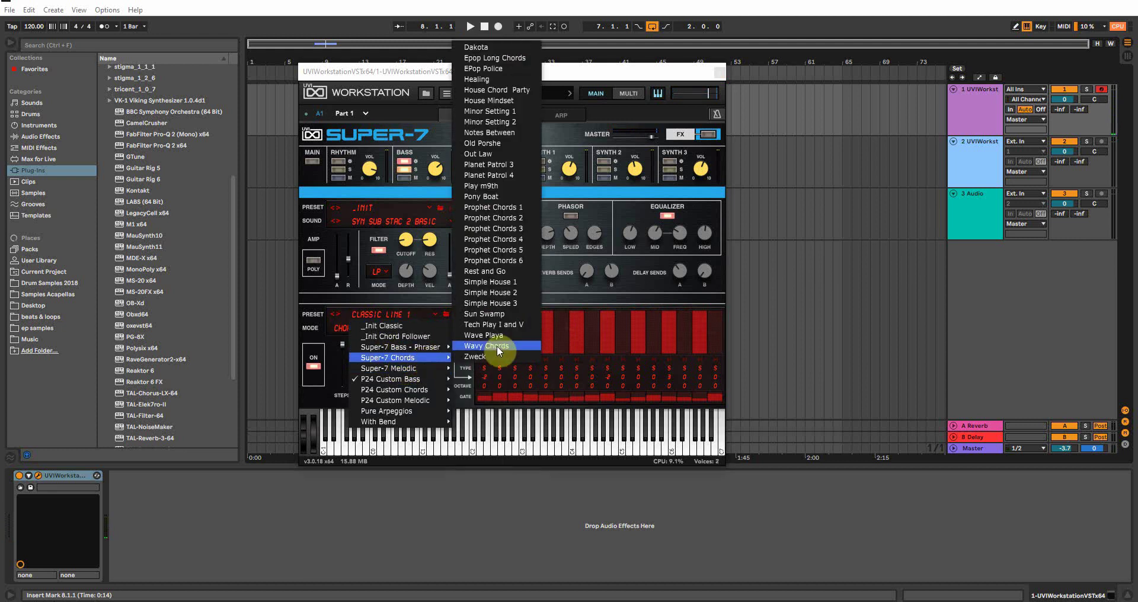
left_click(493, 254)
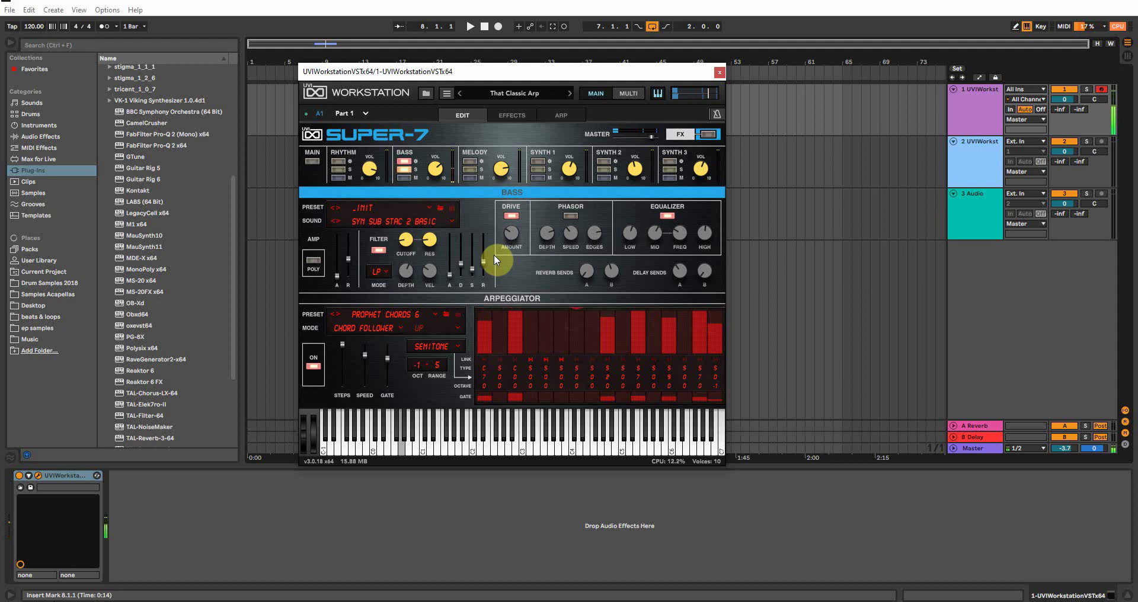
left_click(356, 314)
mouse_move(416, 370)
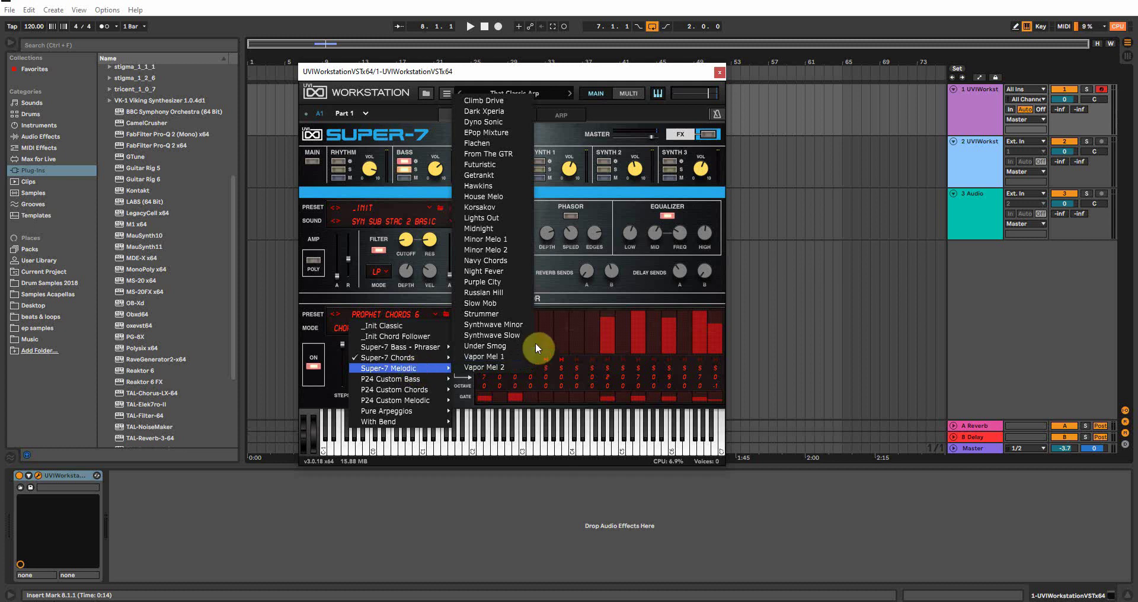
left_click(504, 344)
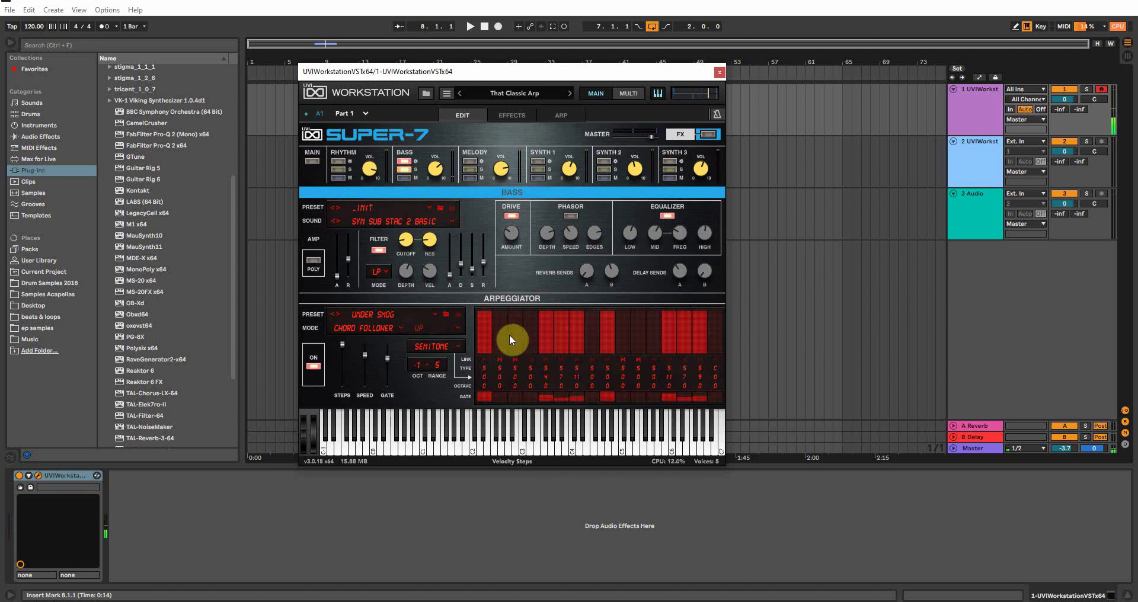
- Step forward through the Twisted Funk, Up It Goes and Calm Night patches, toggling the Rhythm part's solo on Up It Goes
left_click(569, 93)
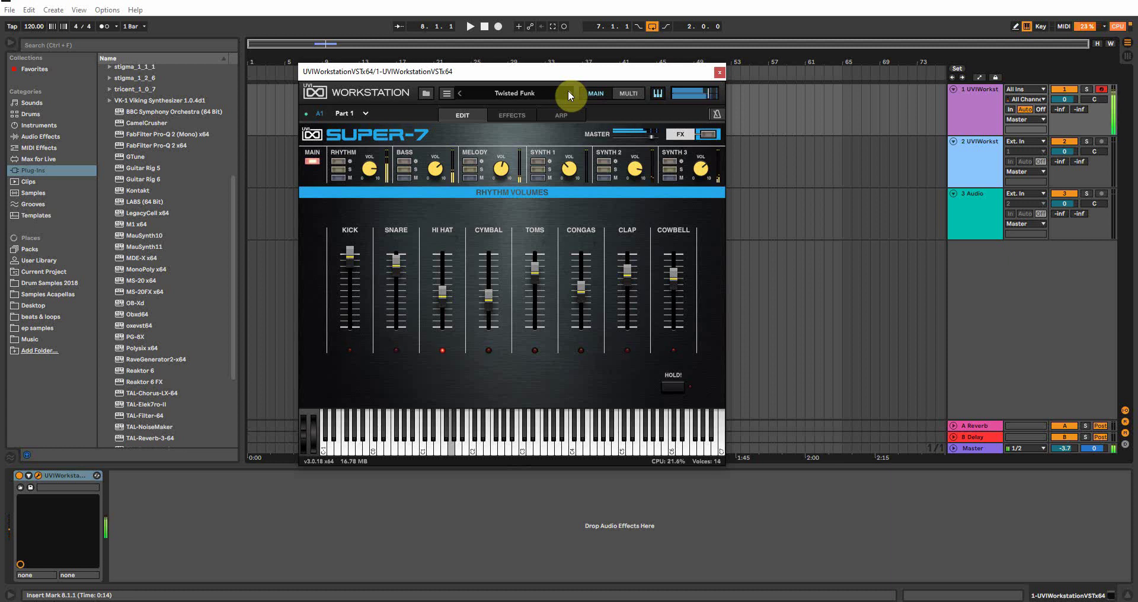
left_click(568, 93)
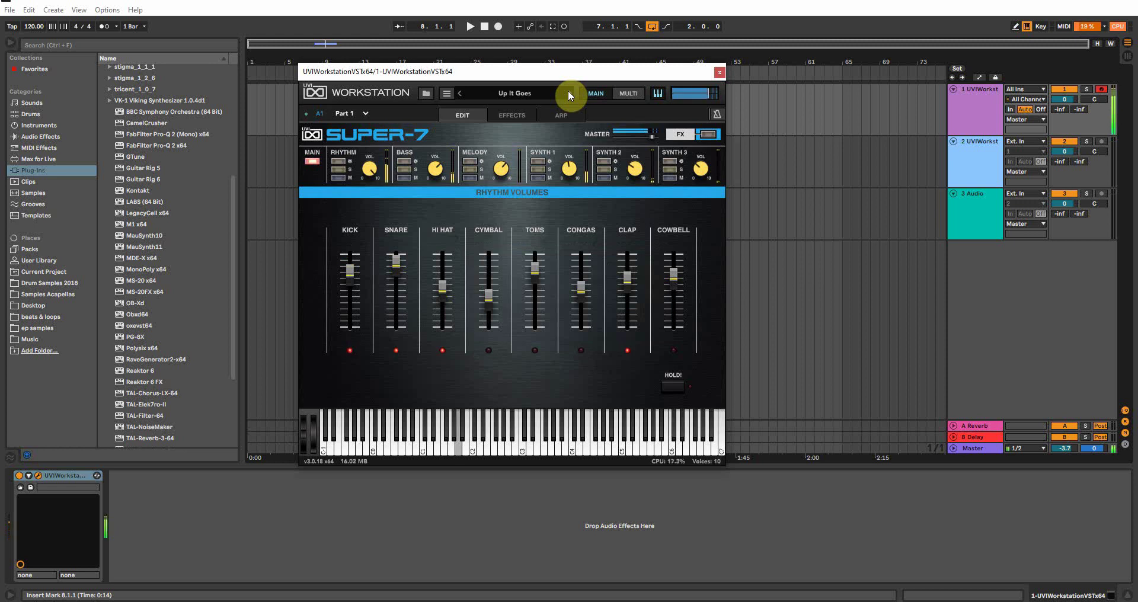
left_click(338, 169)
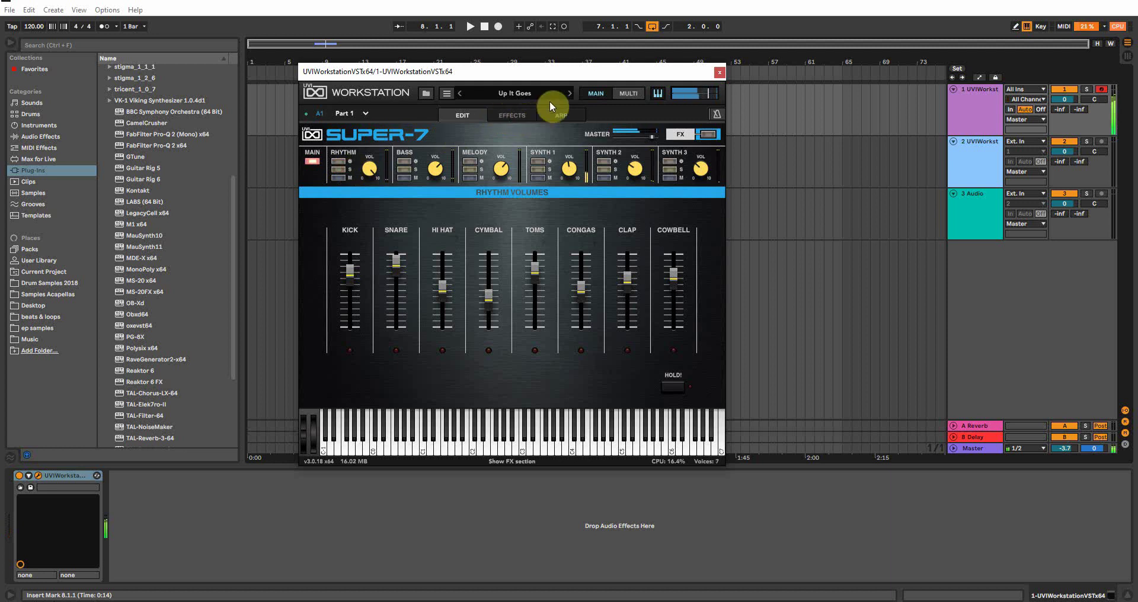
left_click(567, 93)
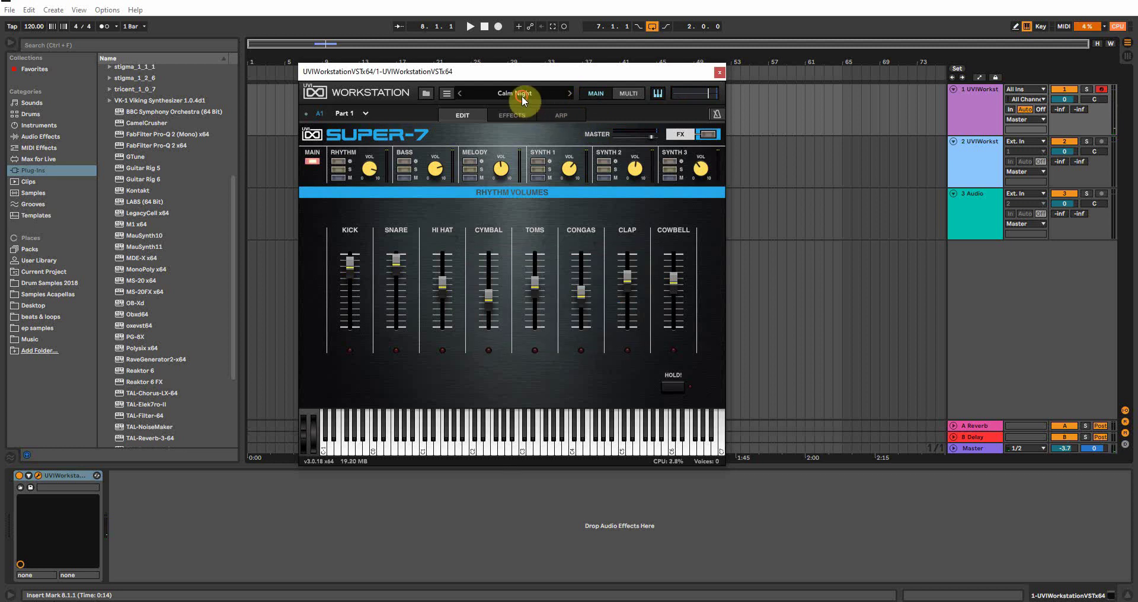
- Reload Calm Night from the 05 Techno House category and close the plug-in window
left_click(428, 95)
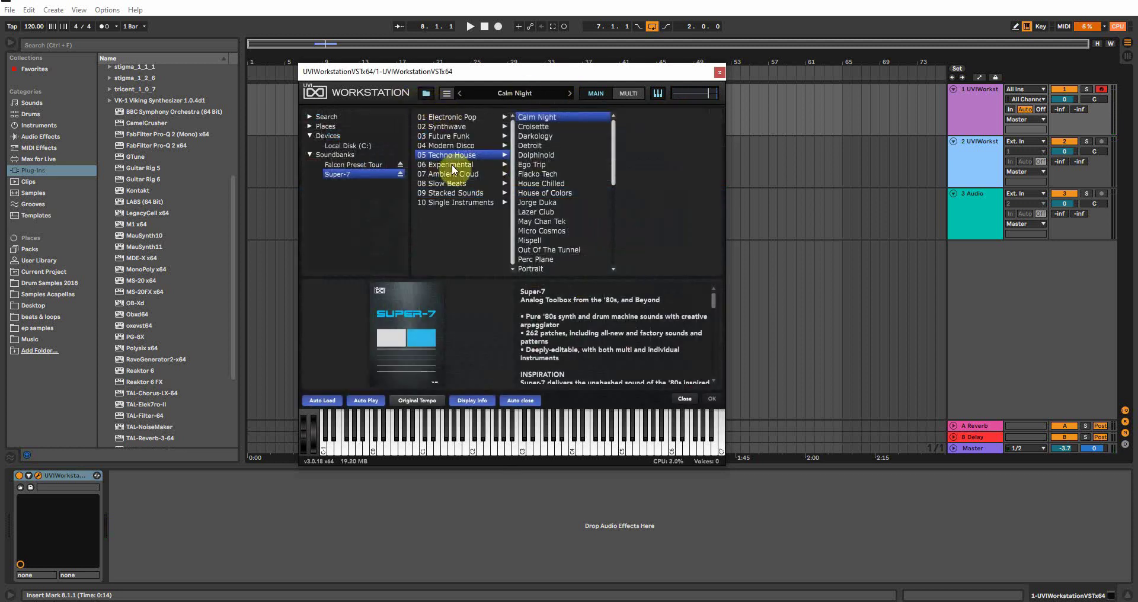
double_click(536, 120)
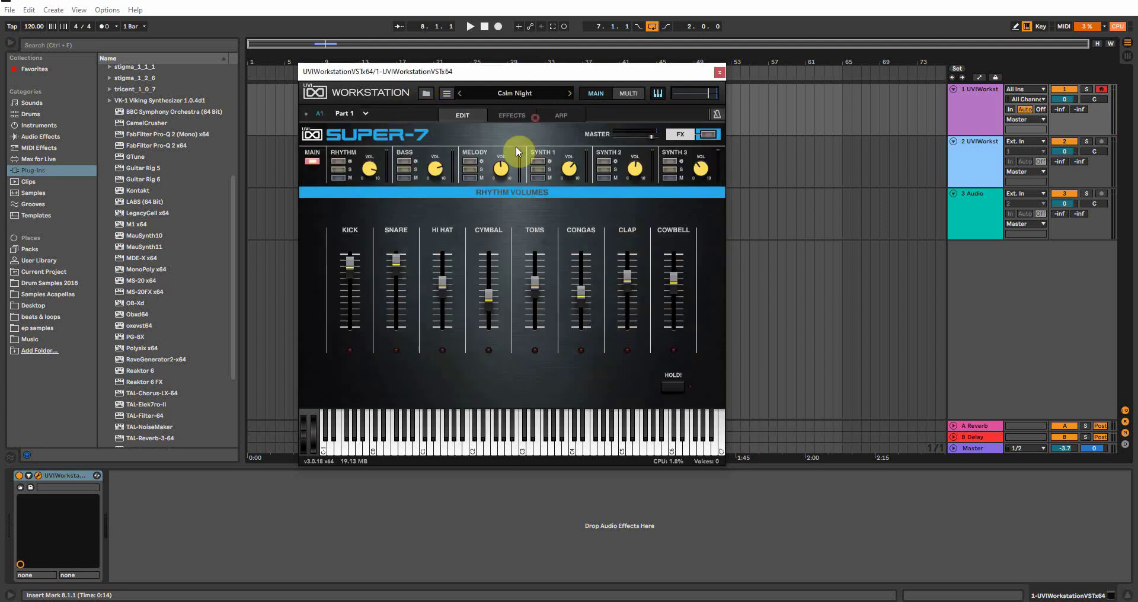
left_click(720, 72)
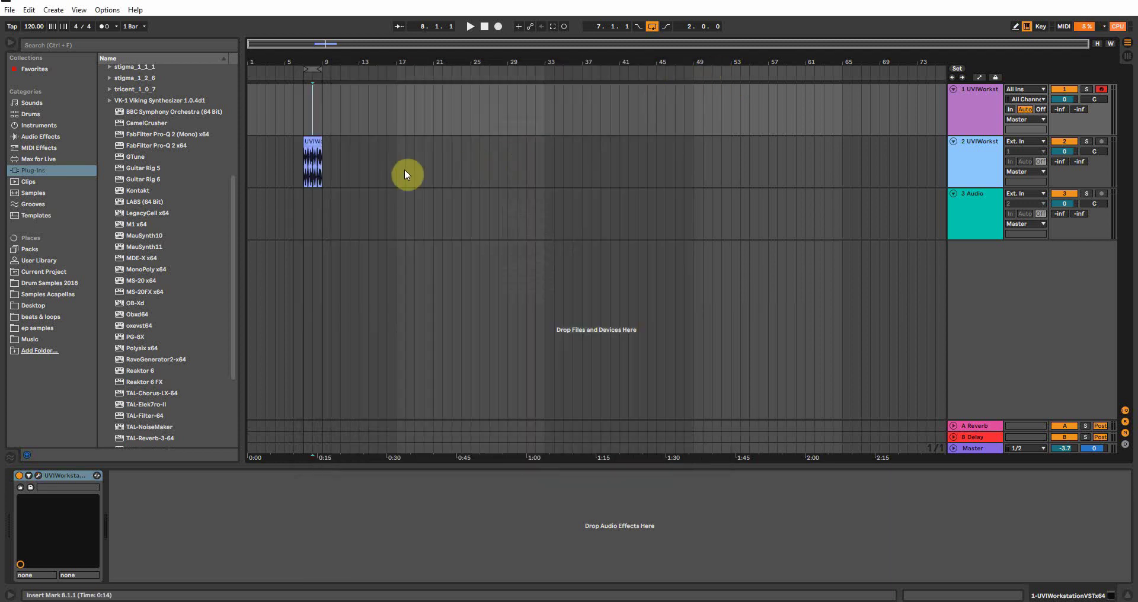
- Reopen the first track's UVI Workstation and look through the Single Instruments, Electronic Pop and Synthwave categories of Super-7, then close it
left_click(305, 155)
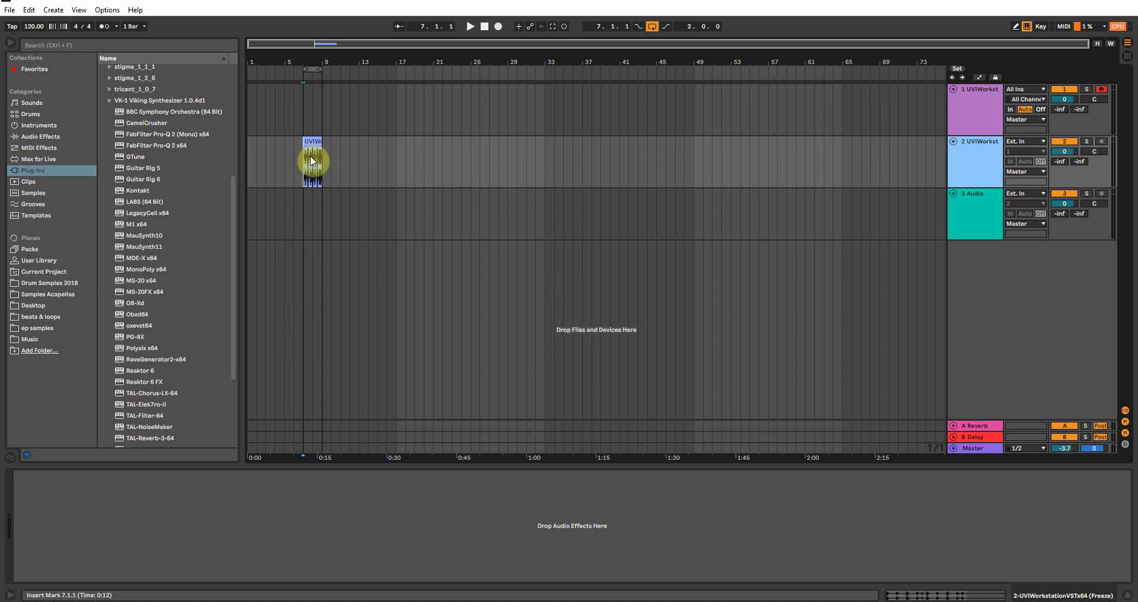
left_click(310, 105)
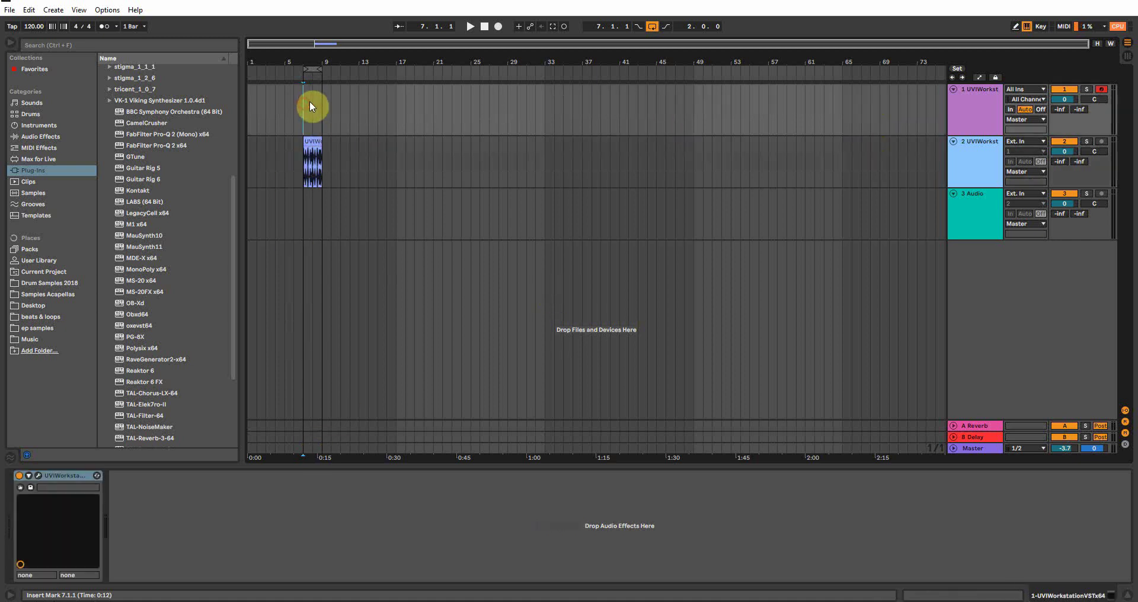
left_click(38, 475)
left_click(426, 95)
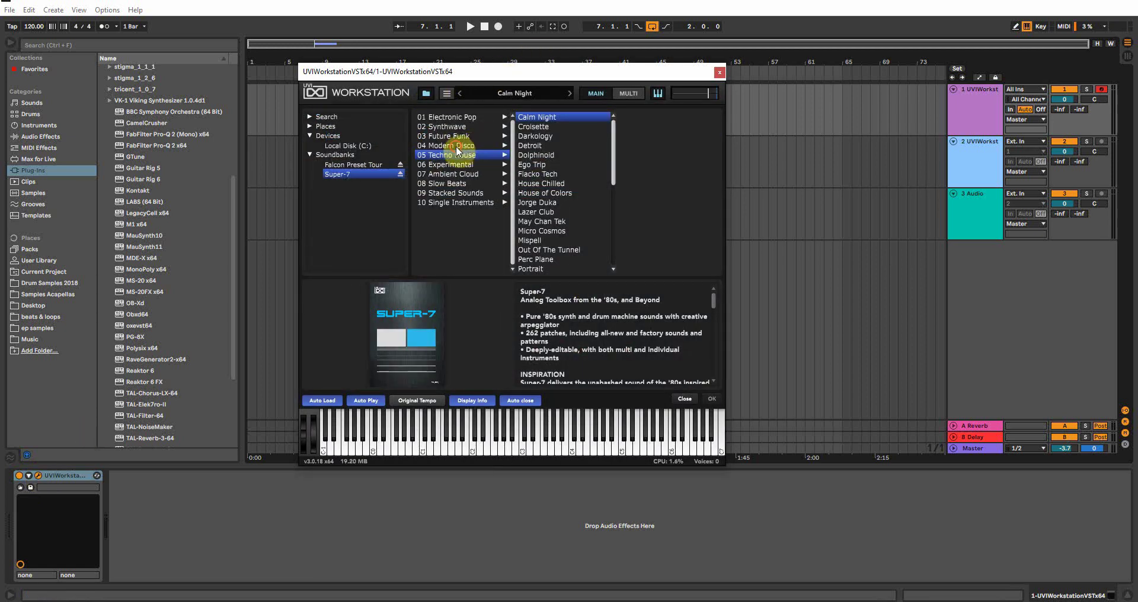
left_click(448, 202)
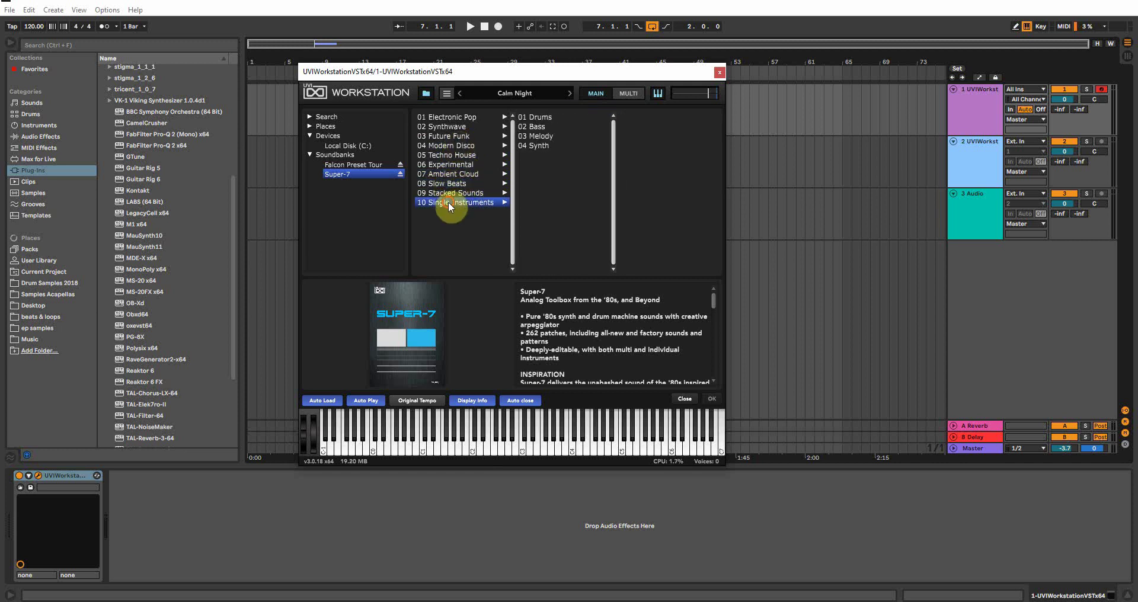
left_click(455, 122)
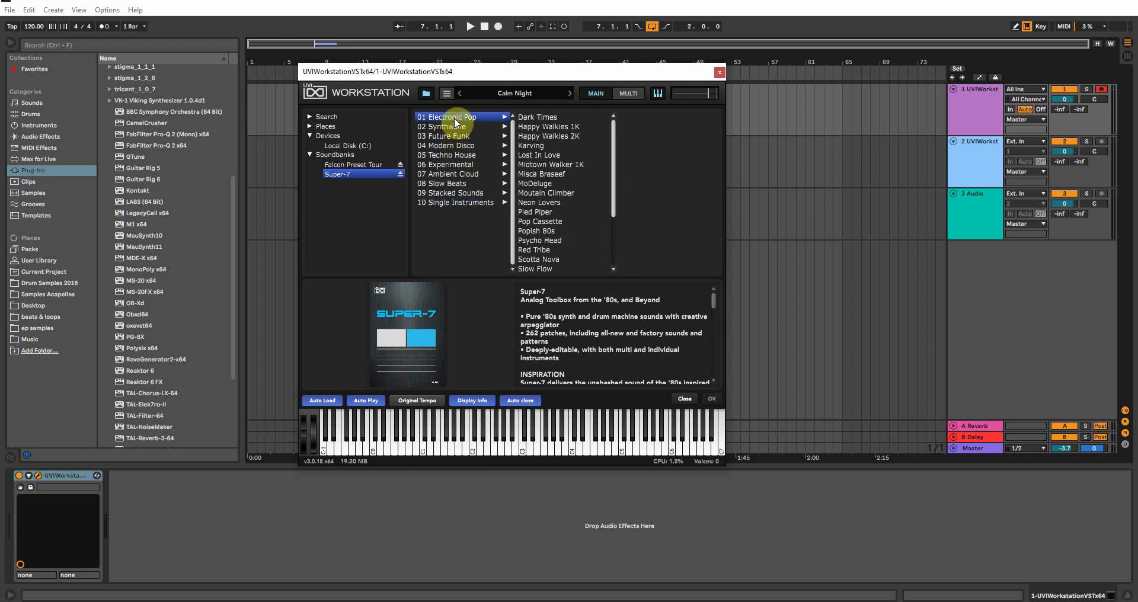
left_click(457, 126)
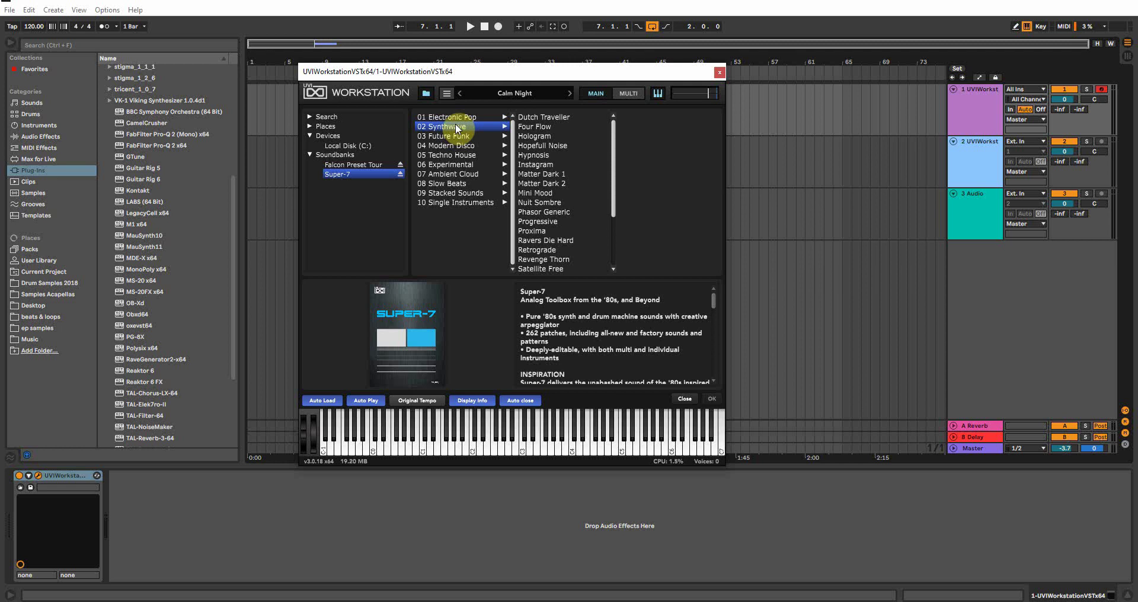
left_click(719, 72)
- Place the insert marker at 6.1.1 on the second UVI Workstation track, just before its audio clip
left_click(305, 172)
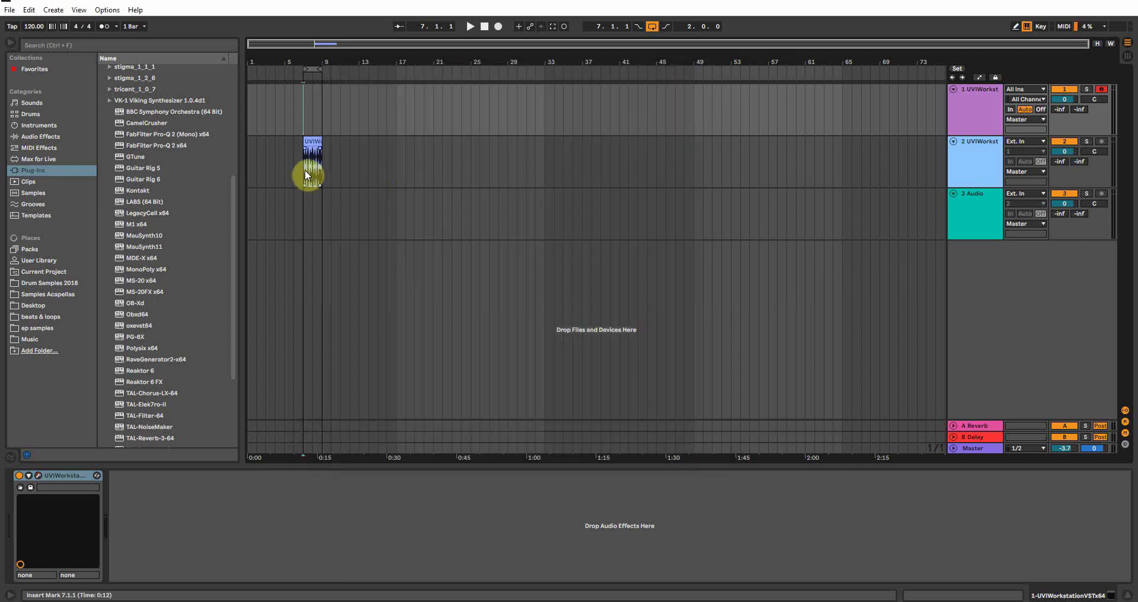
left_click(296, 166)
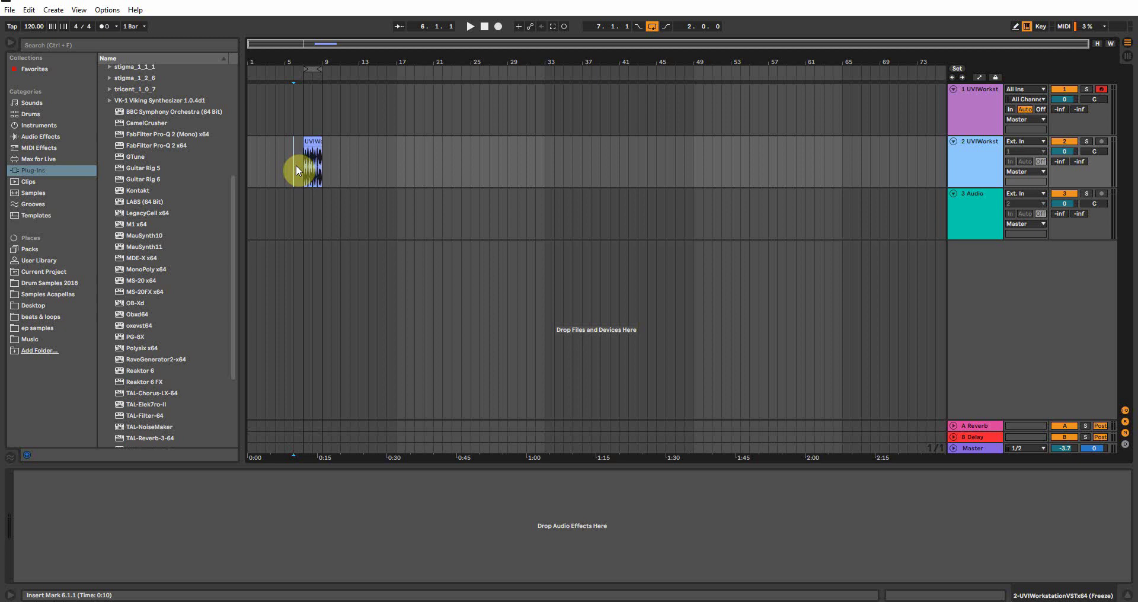